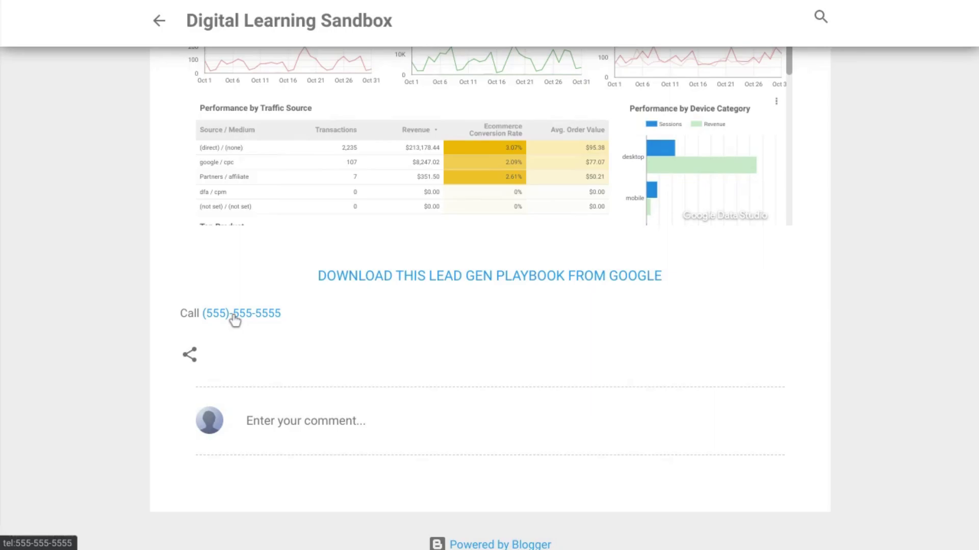
# Inspect the phone link's and the download brief link's HTML in DevTools, confirming the tel: address.
pyautogui.rightClick(234, 320)
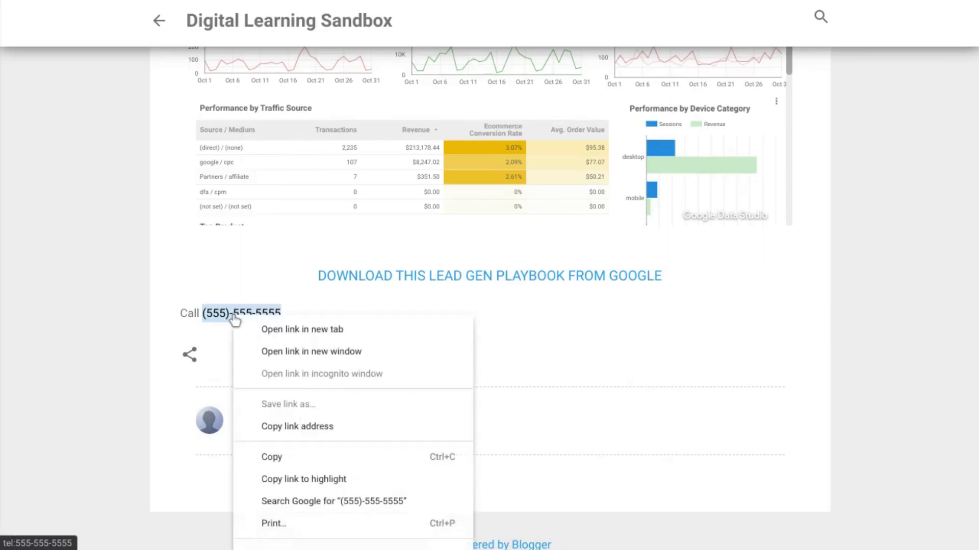
pyautogui.click(338, 546)
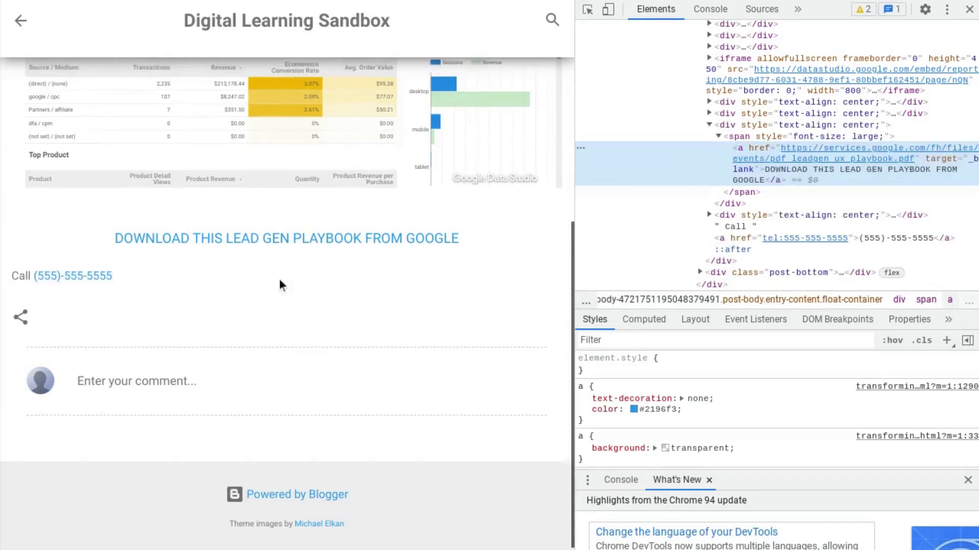
pyautogui.scroll(7, 278, 277)
pyautogui.rightClick(276, 189)
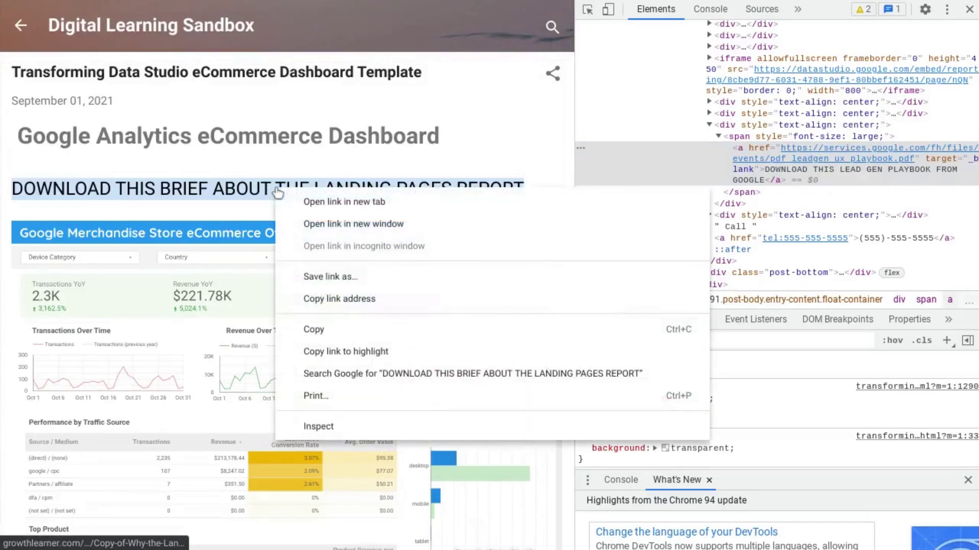
pyautogui.click(369, 427)
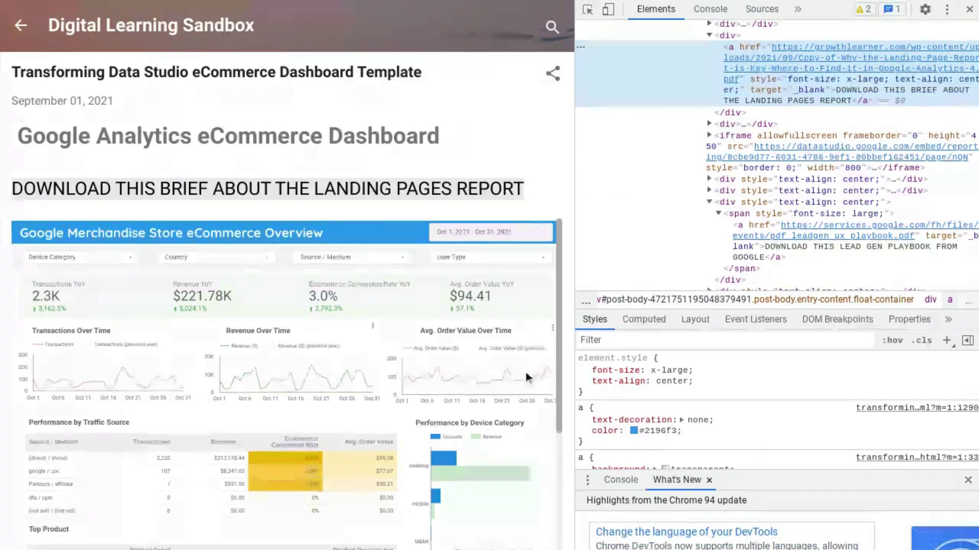
pyautogui.scroll(-4, 406, 327)
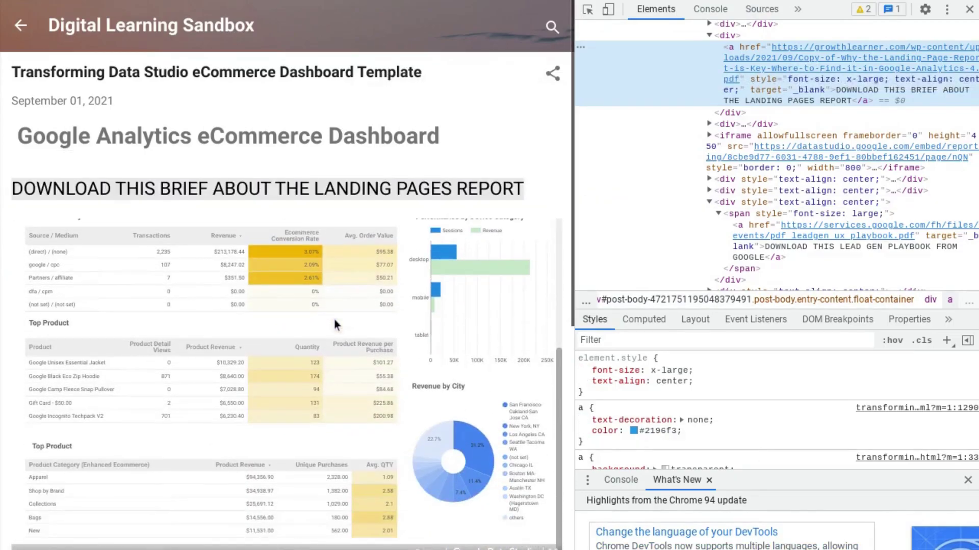
pyautogui.scroll(4, 329, 250)
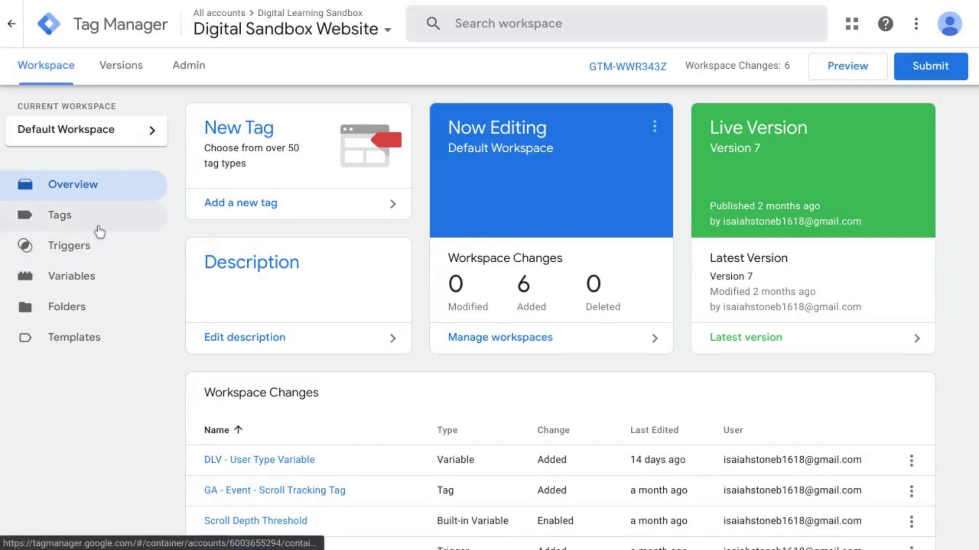
pyautogui.click(70, 285)
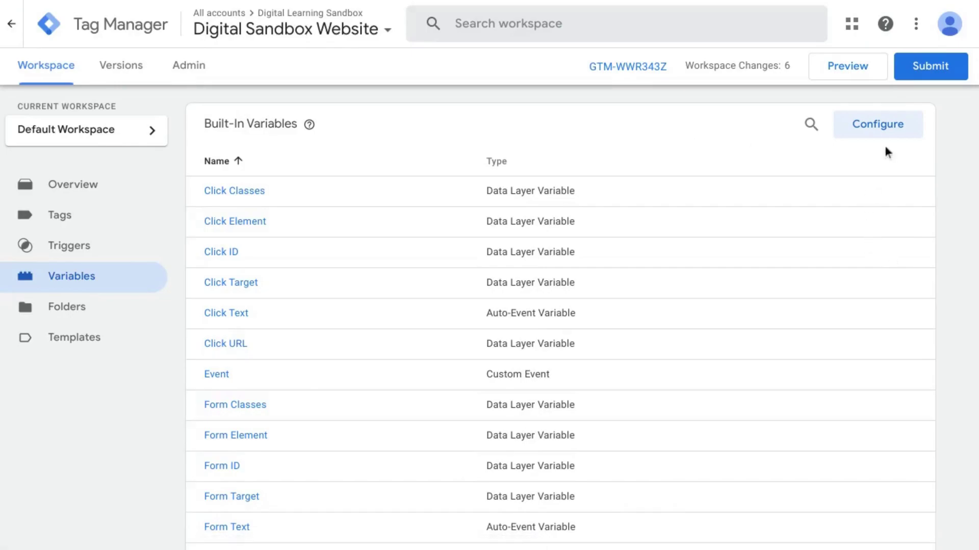
pyautogui.click(881, 128)
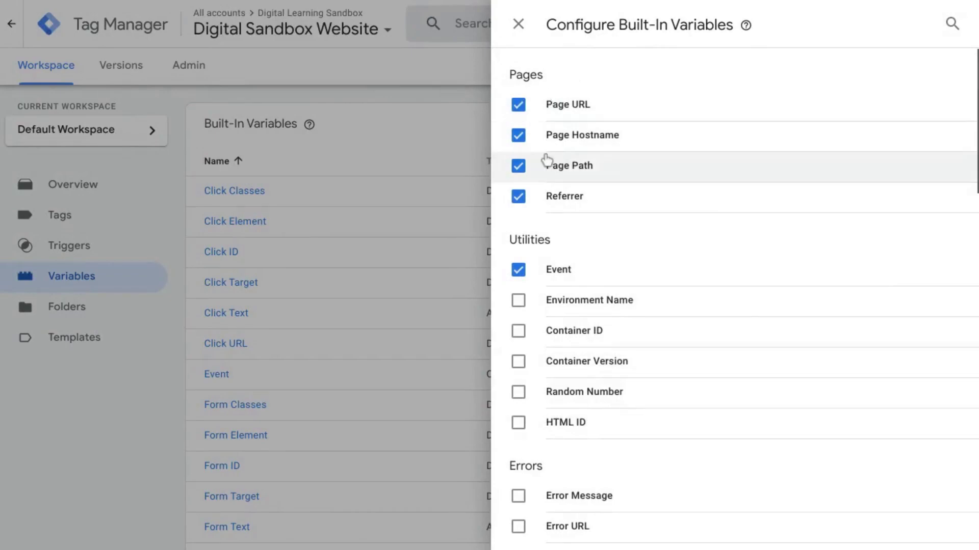
pyautogui.scroll(-3, 568, 250)
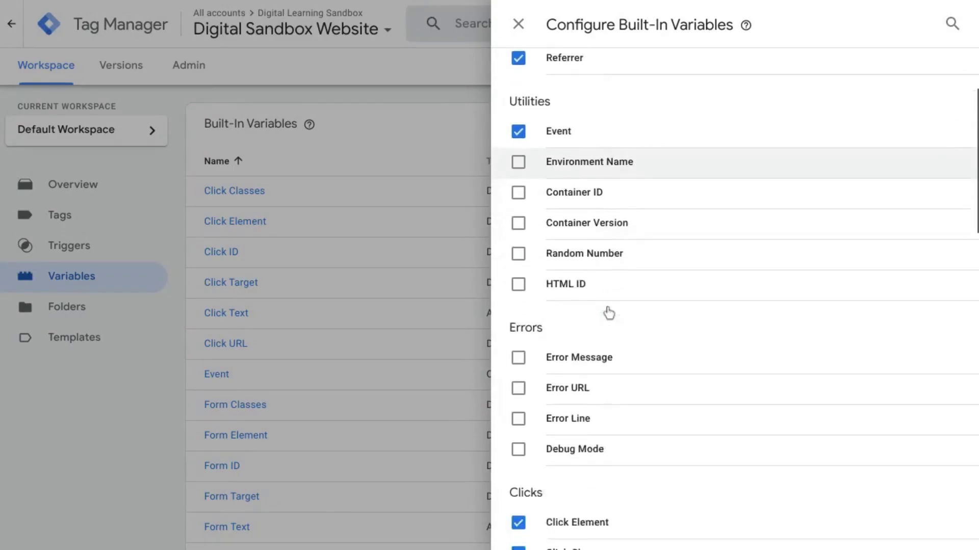
pyautogui.scroll(-5, 609, 313)
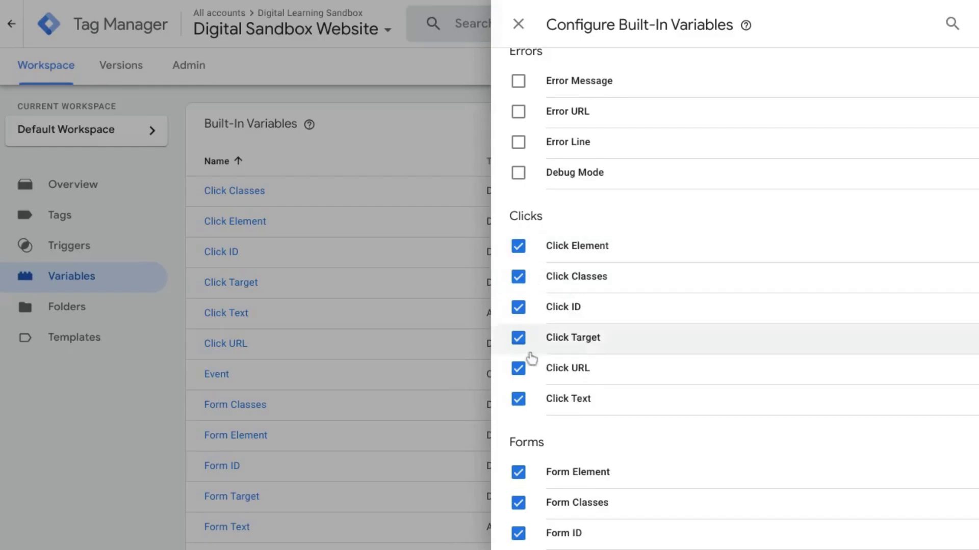
pyautogui.click(519, 25)
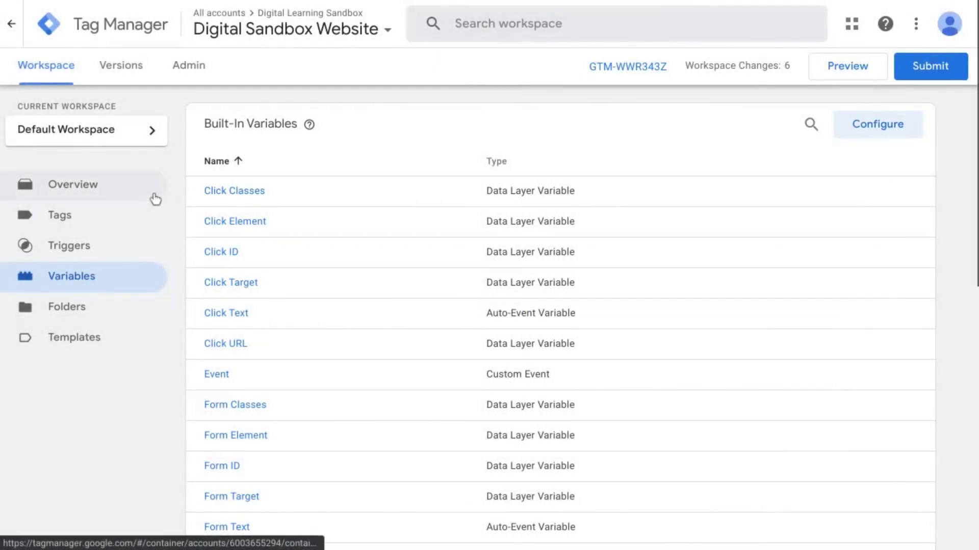
# From the workspace overview, add a new tag named 'GA - Event - Phone Number Click Tag' and list tag types.
pyautogui.click(99, 195)
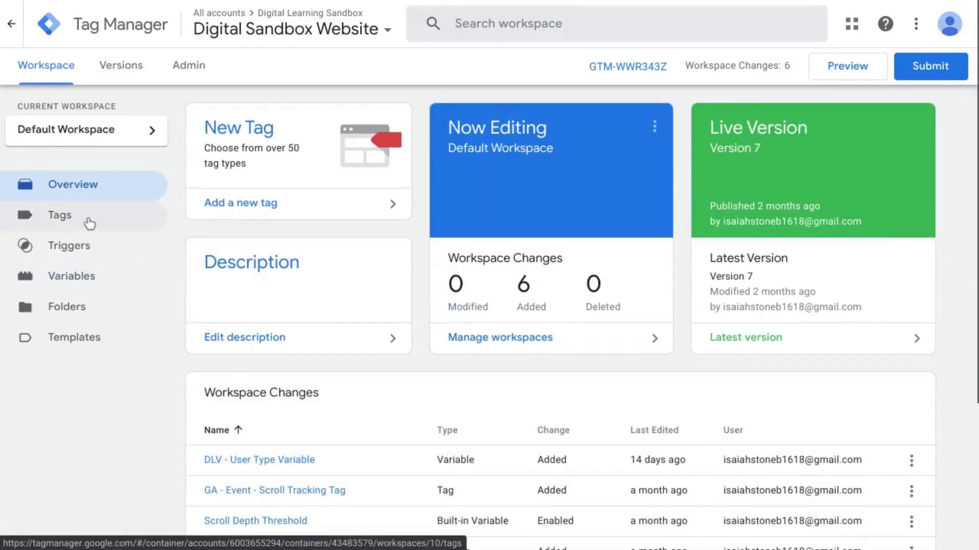
pyautogui.click(248, 204)
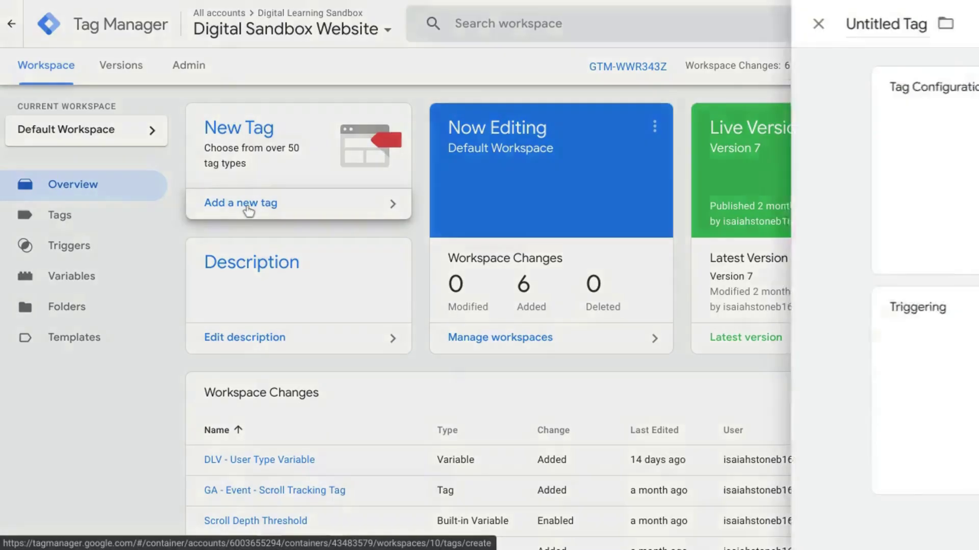
pyautogui.doubleClick(204, 21)
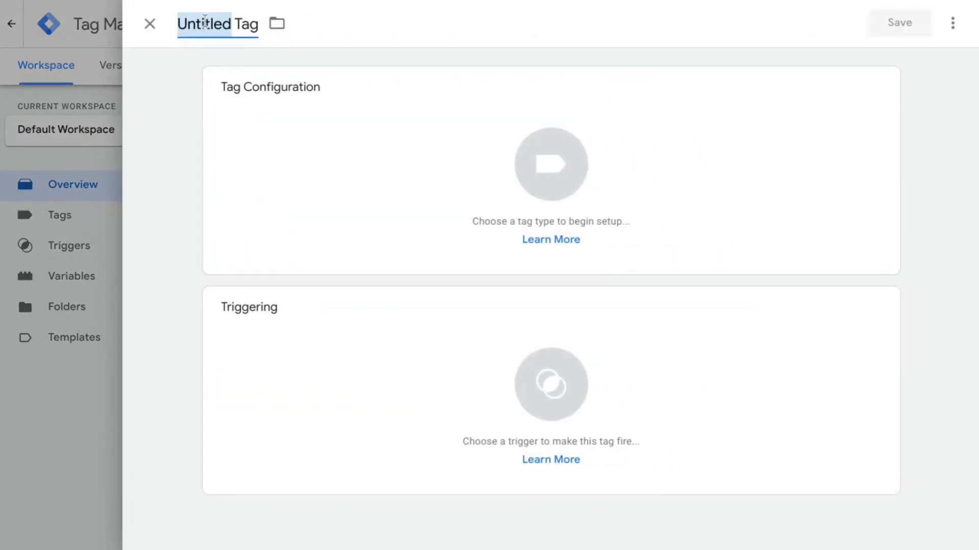
pyautogui.write('GA - E')
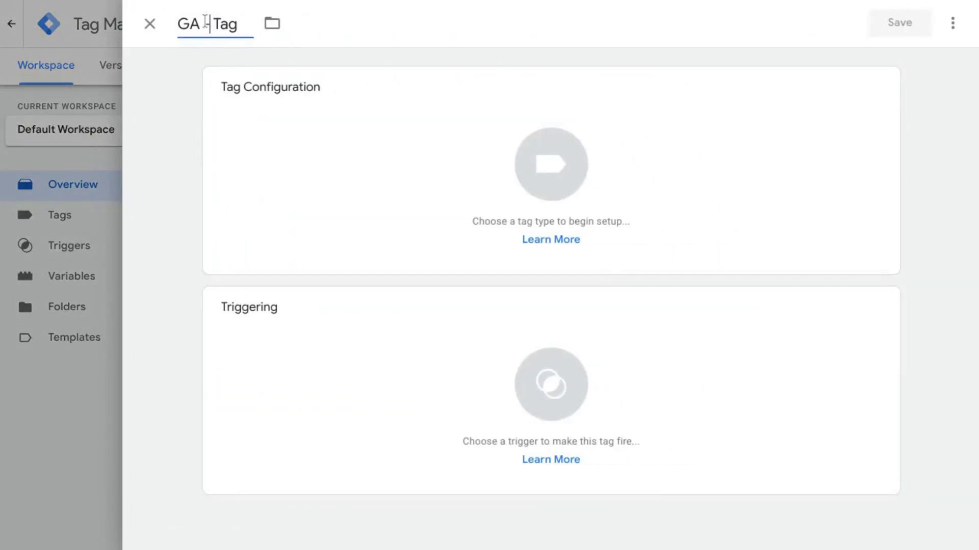
pyautogui.write('vent - ')
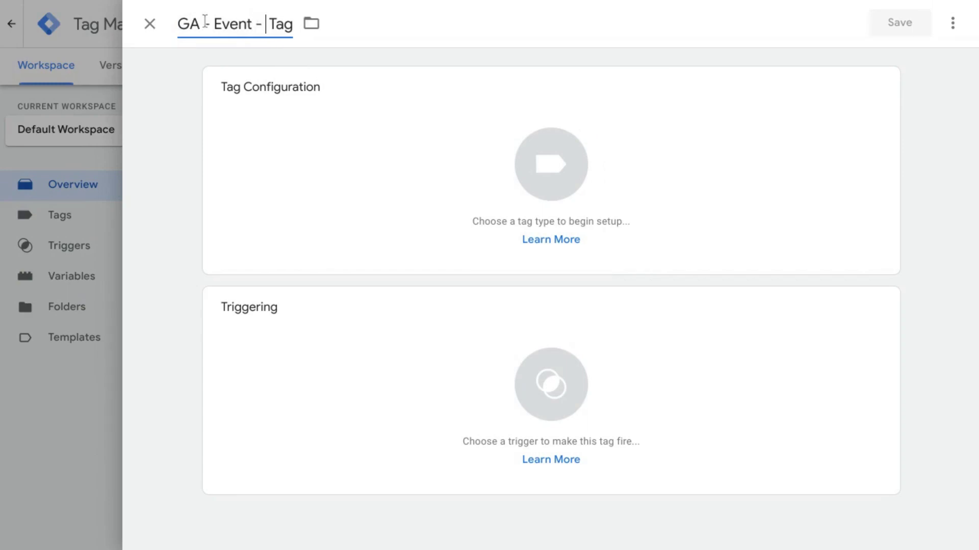
pyautogui.write('Phone Click ')
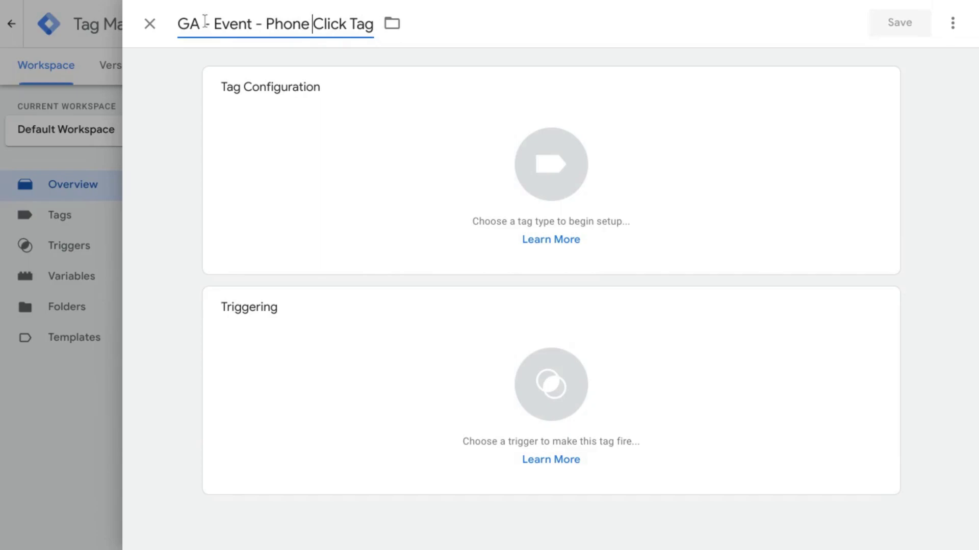
pyautogui.write('Number')
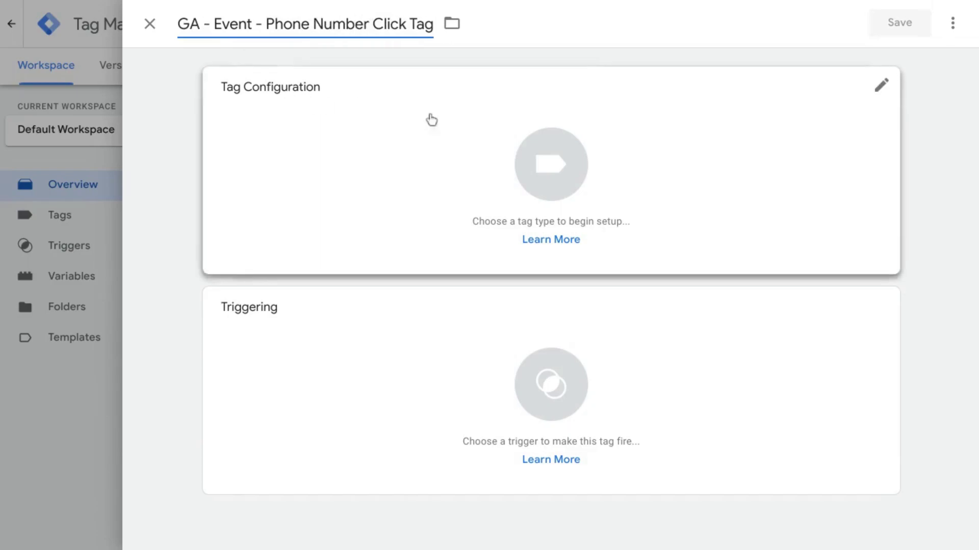
pyautogui.click(533, 174)
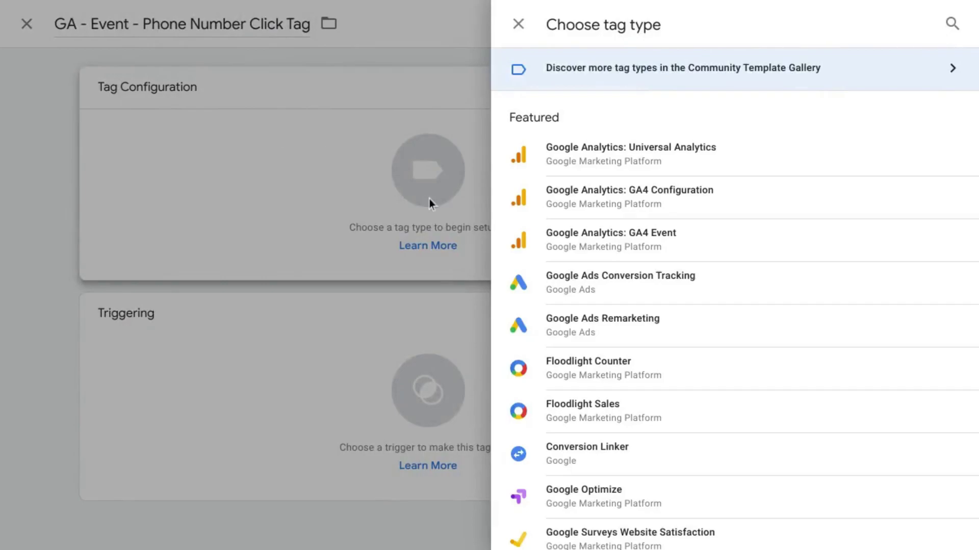
# Make it a Universal Analytics tag with Track Type Event and Category 'Contact'.
pyautogui.click(614, 162)
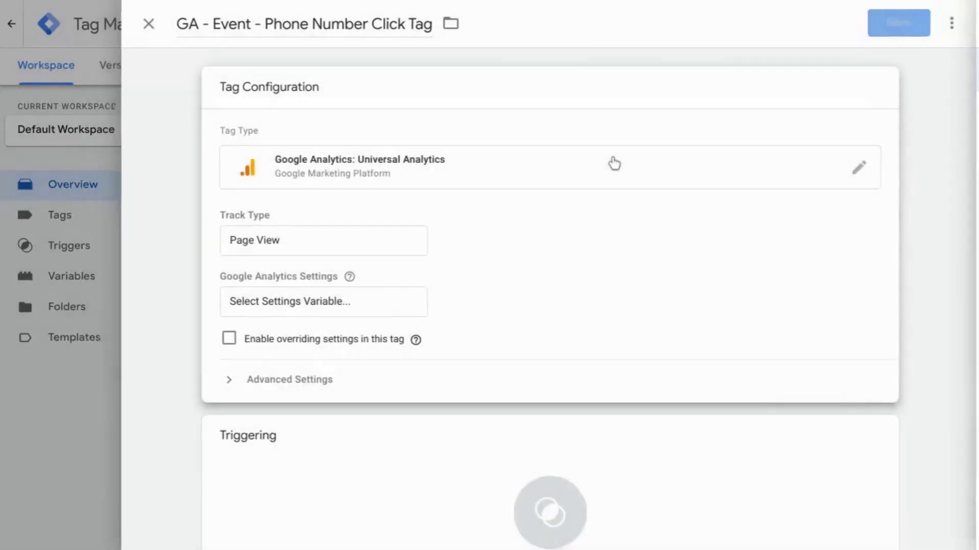
pyautogui.click(250, 240)
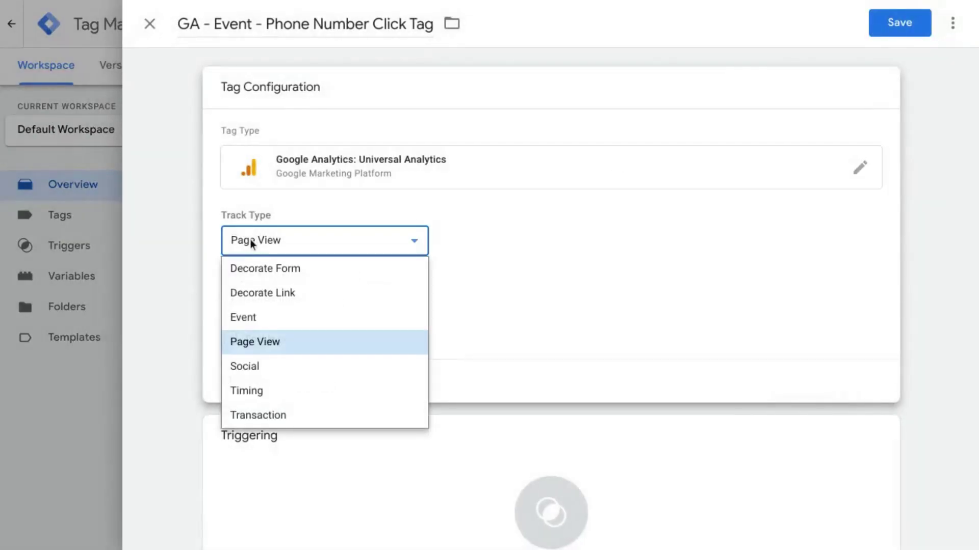
pyautogui.click(283, 324)
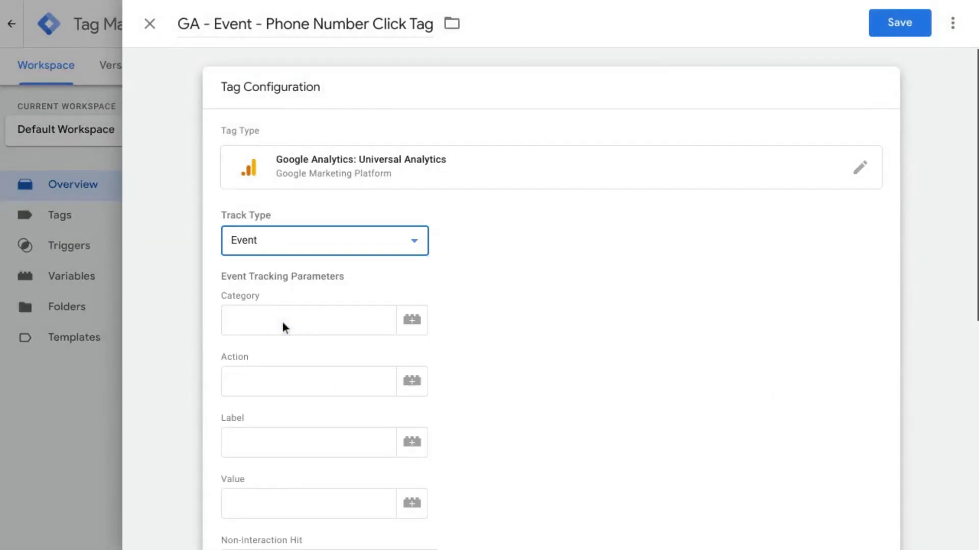
pyautogui.click(281, 321)
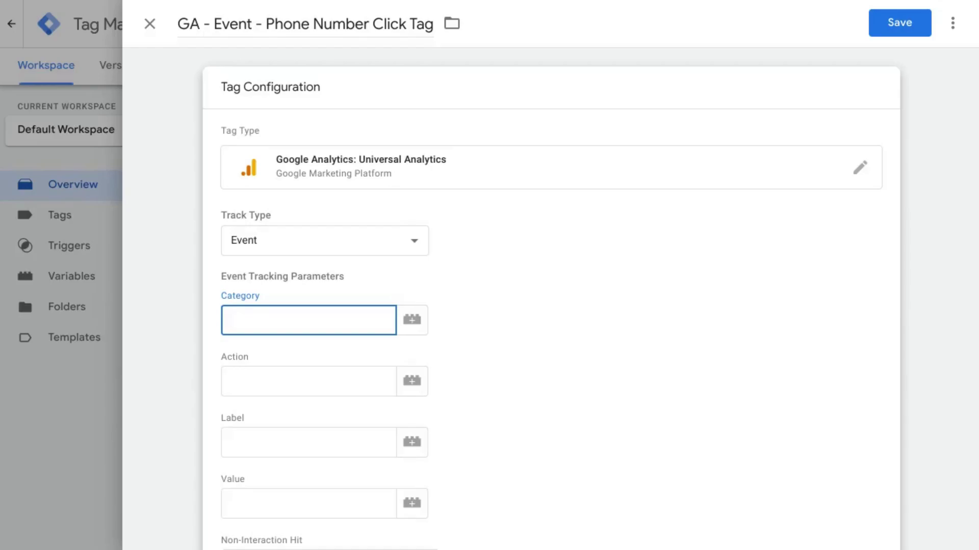
pyautogui.write('Phone Number')
pyautogui.hotkey('ctrl', 'a')
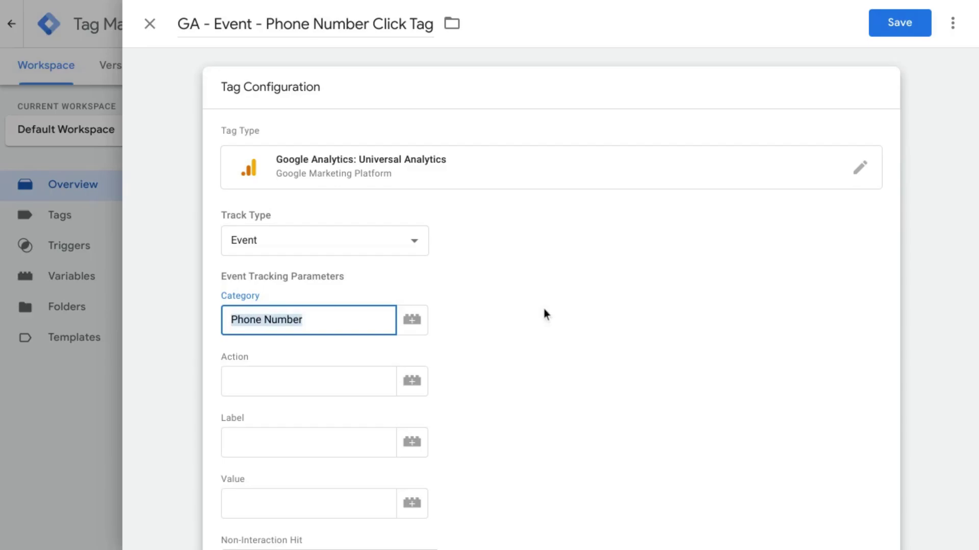
pyautogui.write('Contact')
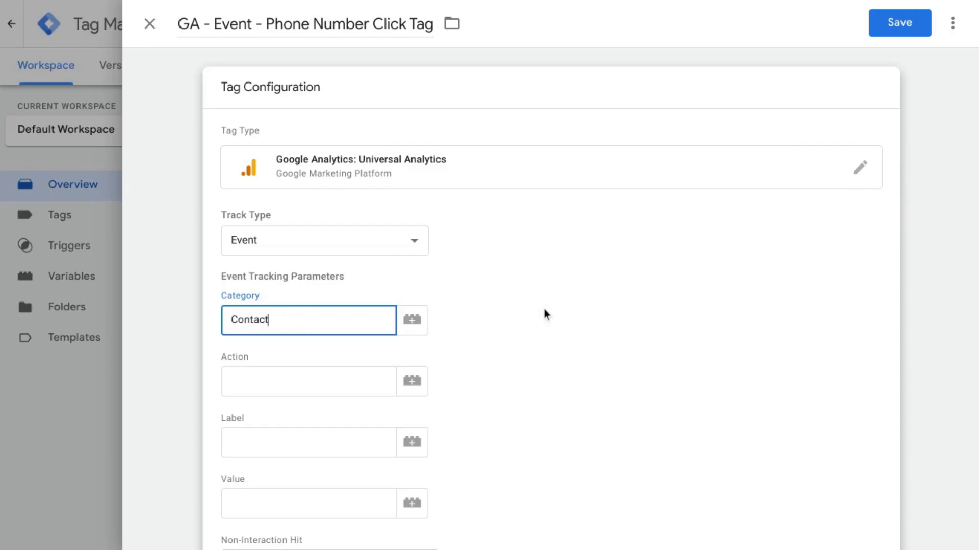
pyautogui.press('Tab')
# Set the event Action to 'Click' and the Label to {{Click URL}}, then browse all variables.
pyautogui.click(323, 382)
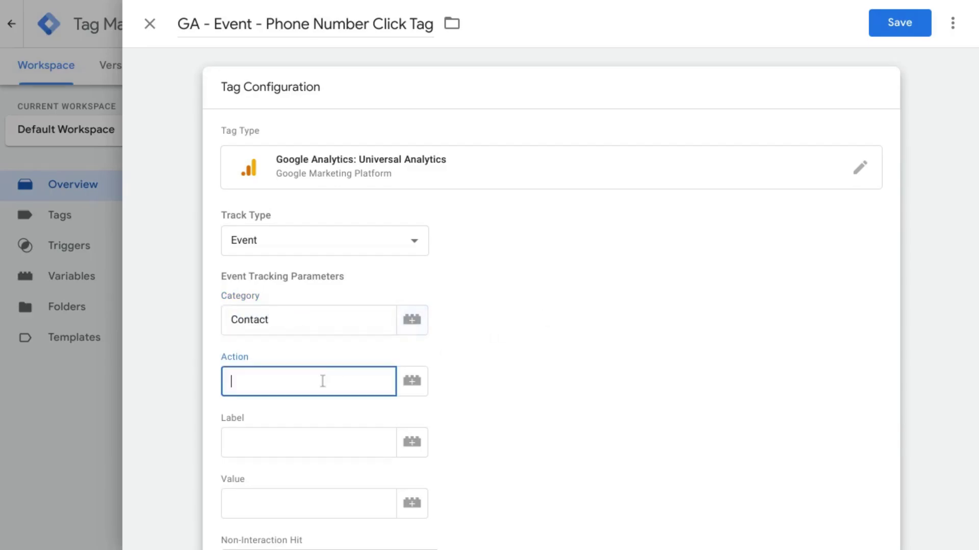
pyautogui.write('Click')
pyautogui.click(300, 444)
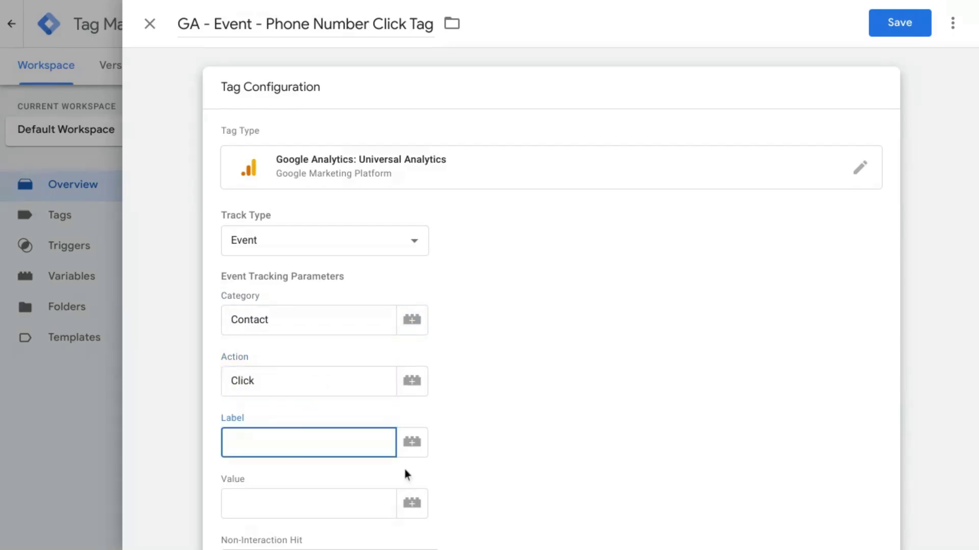
pyautogui.write('{{Click')
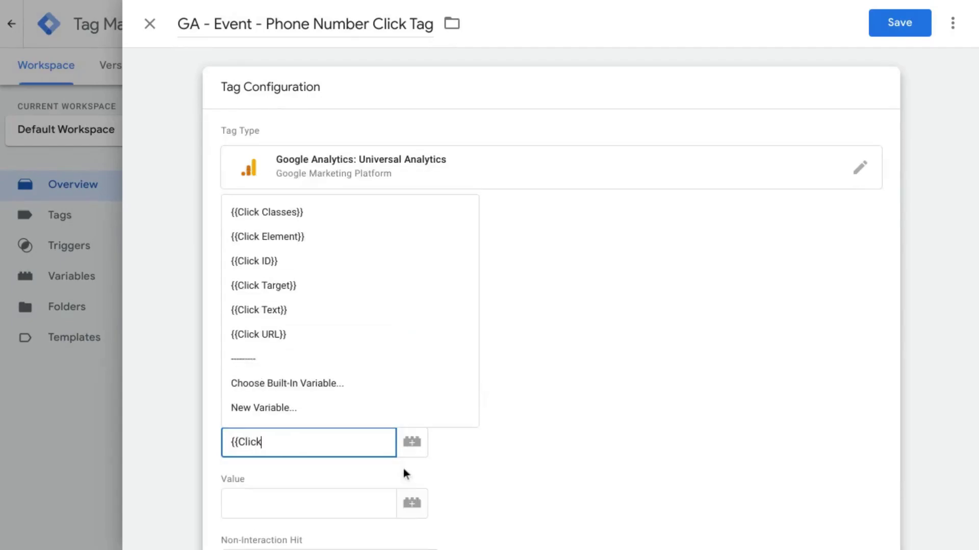
pyautogui.click(343, 332)
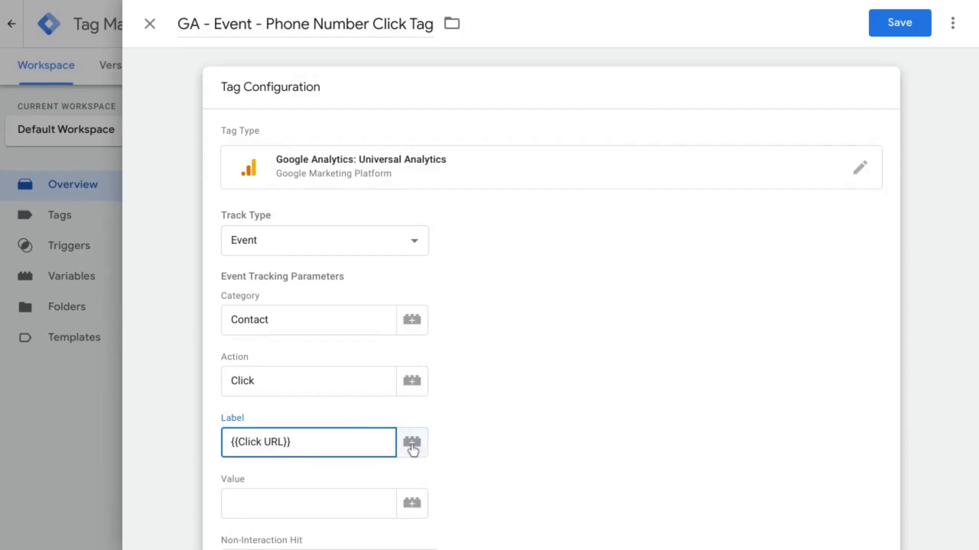
pyautogui.click(412, 446)
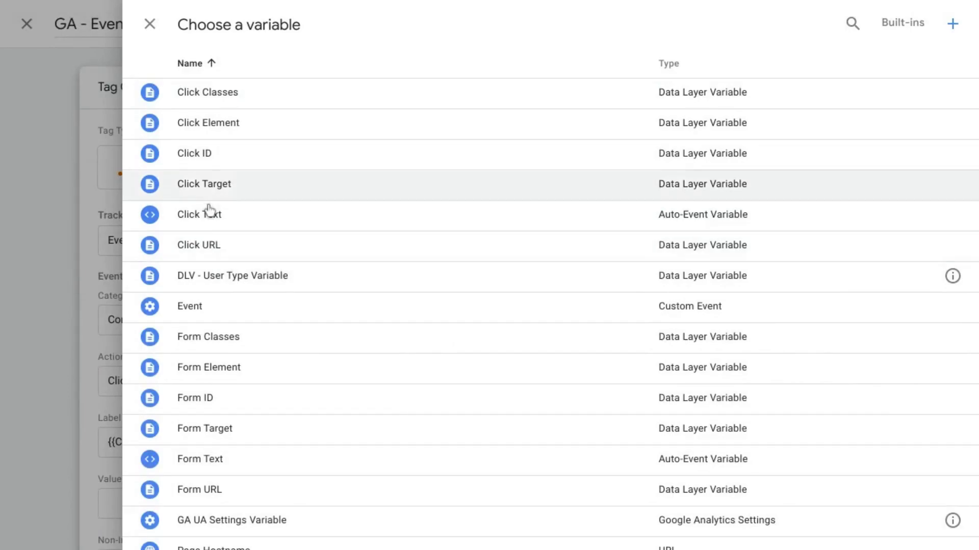
# Close the variable list unchanged, keeping {{Click URL}} as the label.
pyautogui.click(150, 24)
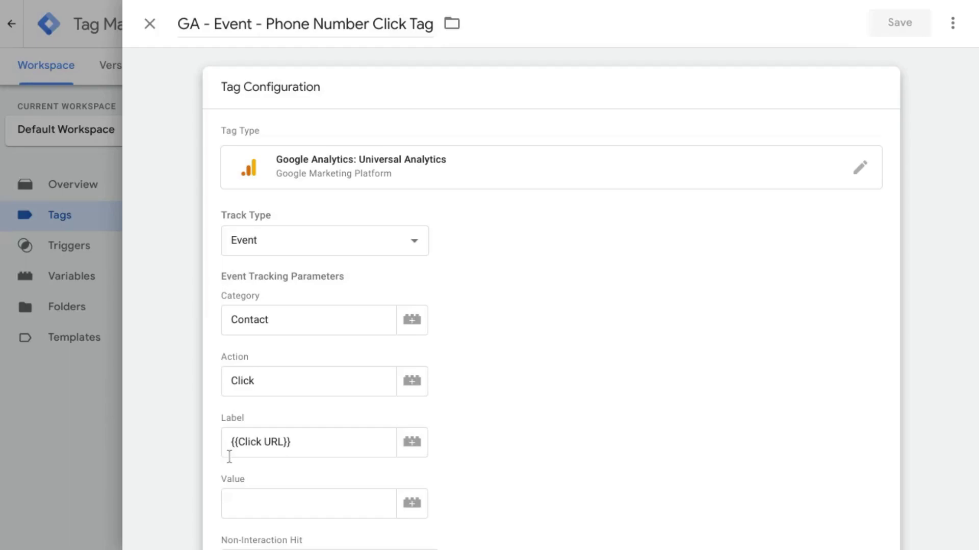
pyautogui.click(232, 383)
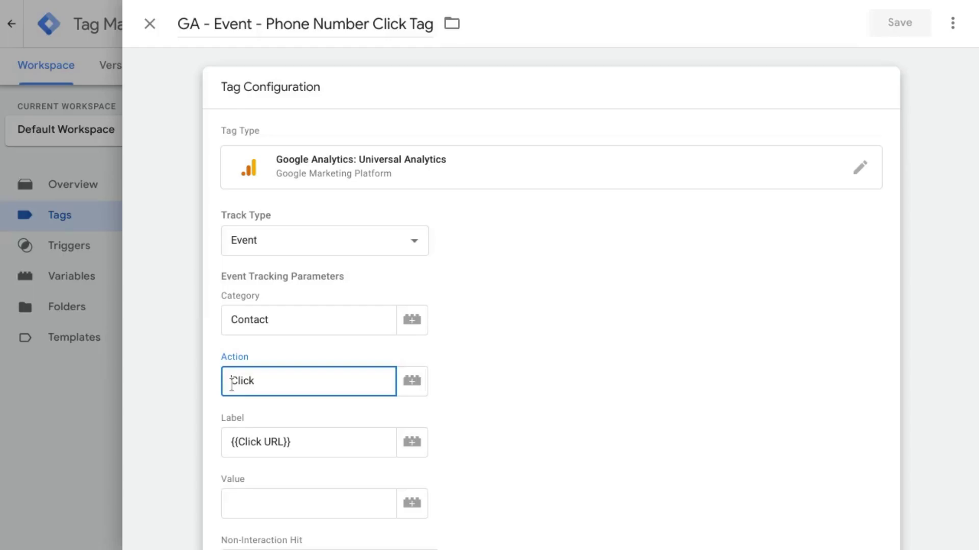
pyautogui.write('Phone Numbe')
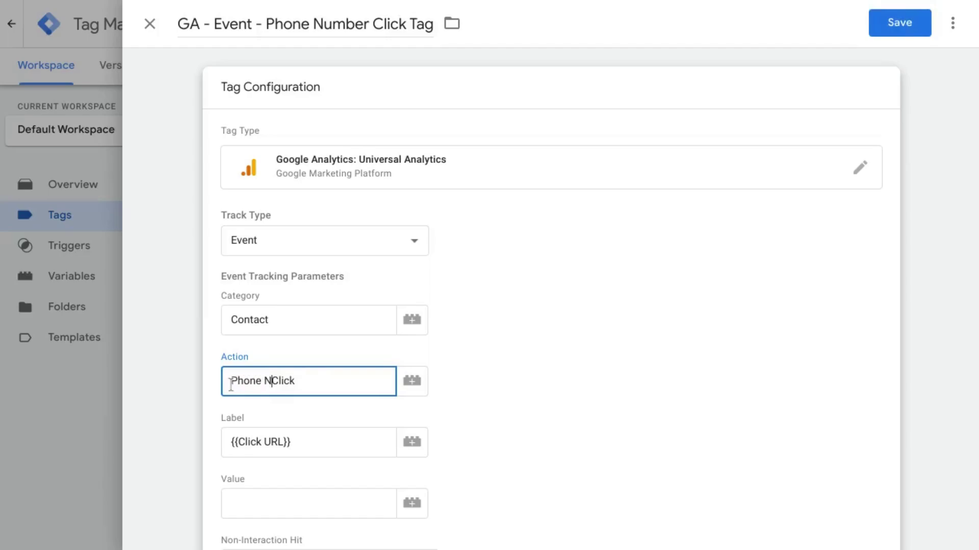
pyautogui.write('r')
pyautogui.scroll(-1, 239, 392)
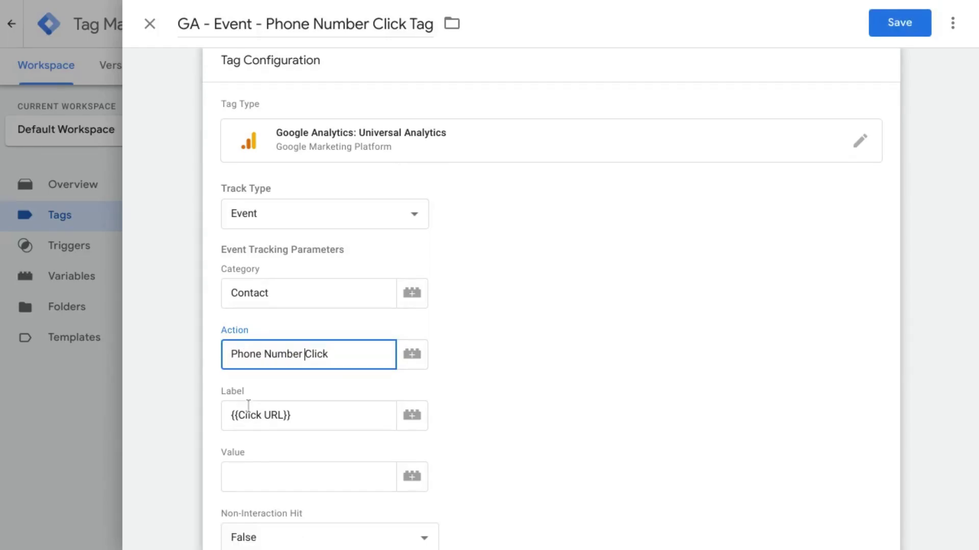
pyautogui.hotkey('ctrl', 'shift', 'Left')
pyautogui.hotkey('ctrl', 'shift', 'Left')
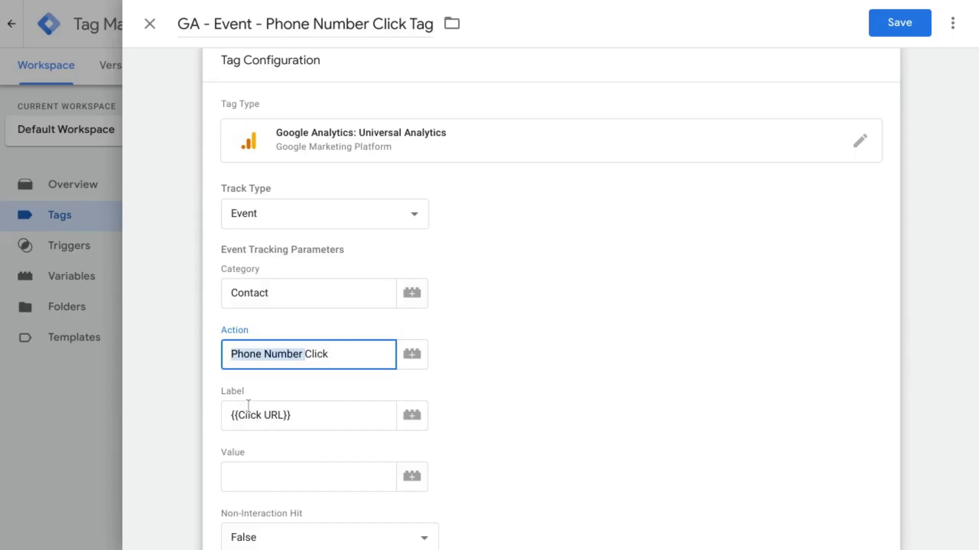
pyautogui.write('Email ')
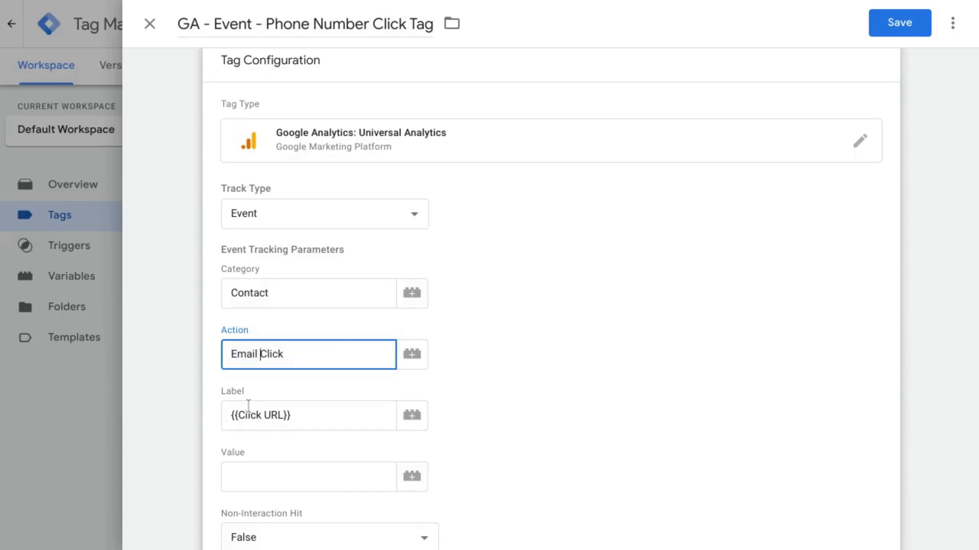
pyautogui.write('Address')
pyautogui.hotkey('shift', 'Home')
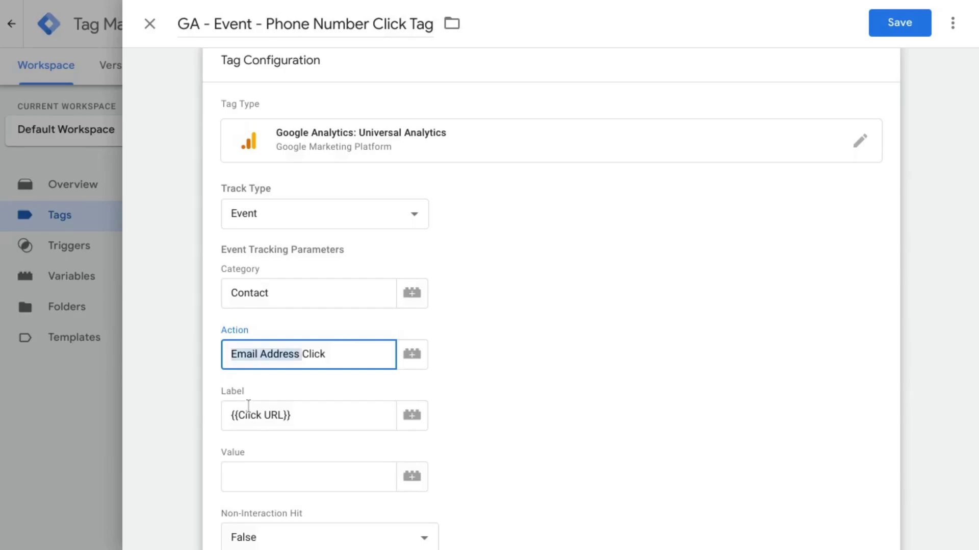
pyautogui.press('BackSpace')
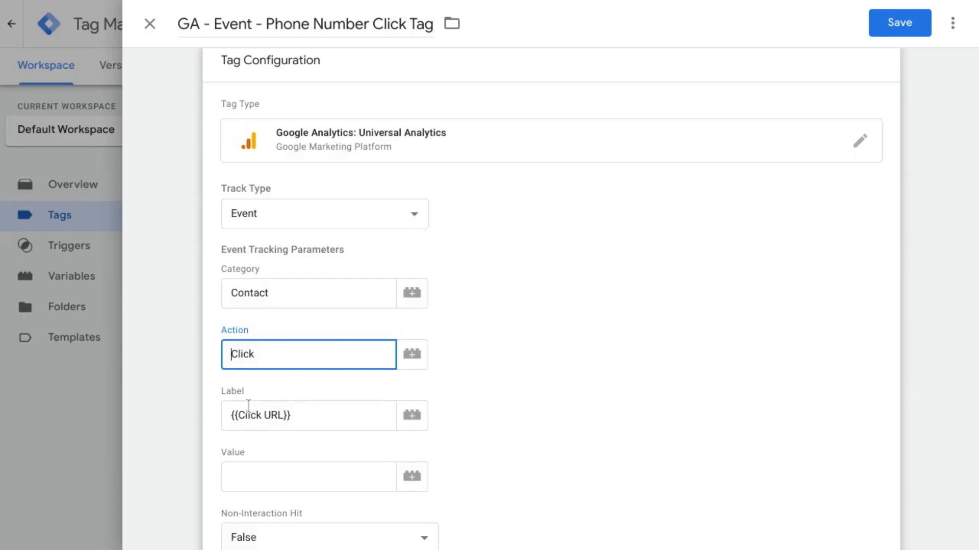
# Choose {{GA UA Settings Variable}} as the Google Analytics settings, leaving override settings unchecked.
pyautogui.click(316, 414)
pyautogui.scroll(-3, 501, 319)
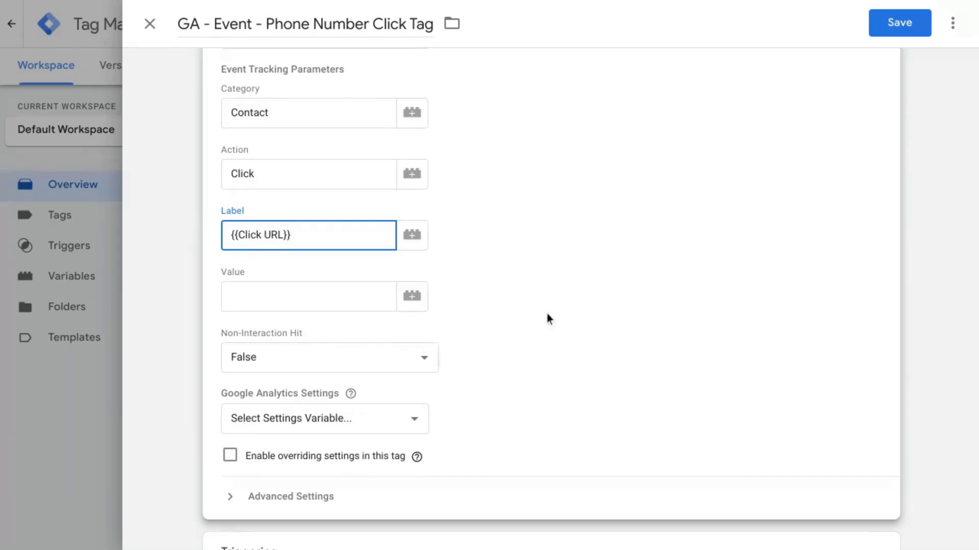
pyautogui.scroll(-2, 547, 318)
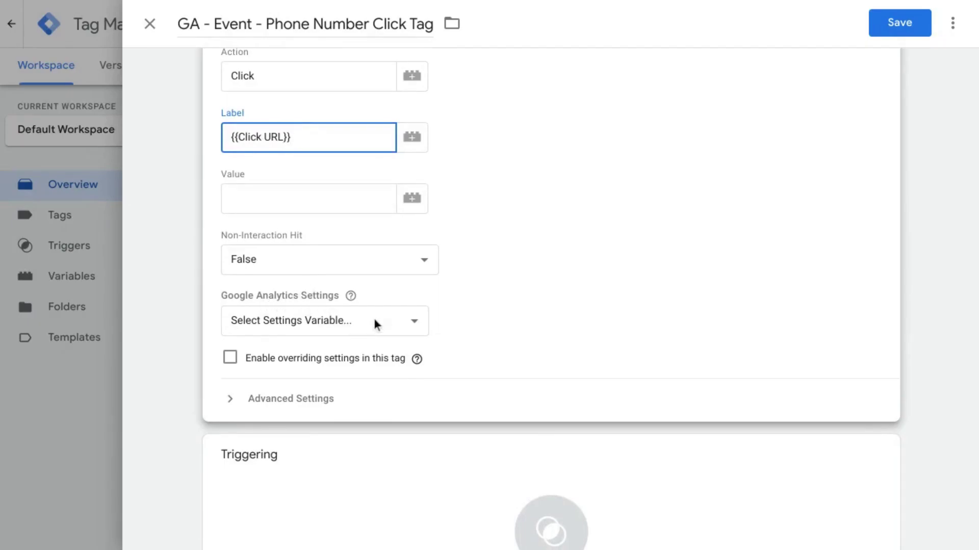
pyautogui.click(341, 325)
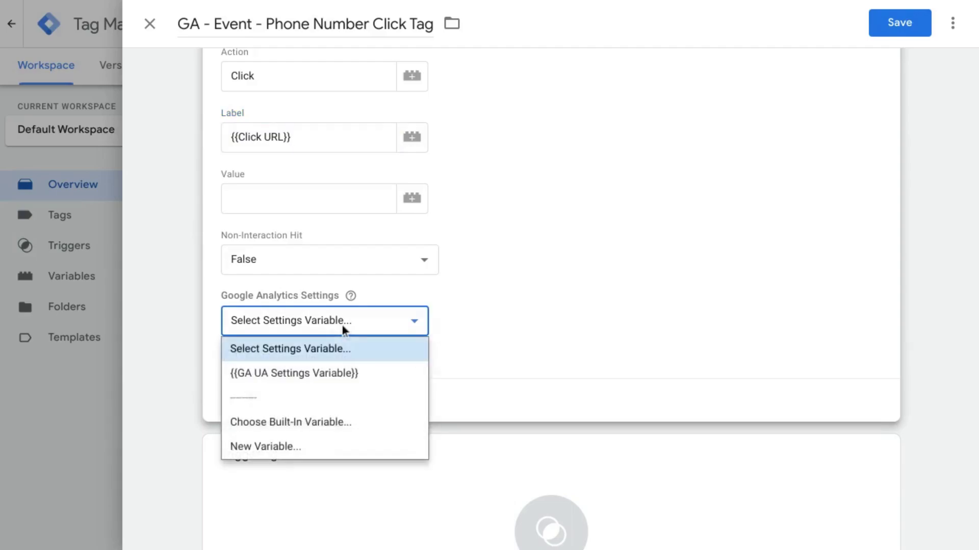
pyautogui.click(371, 373)
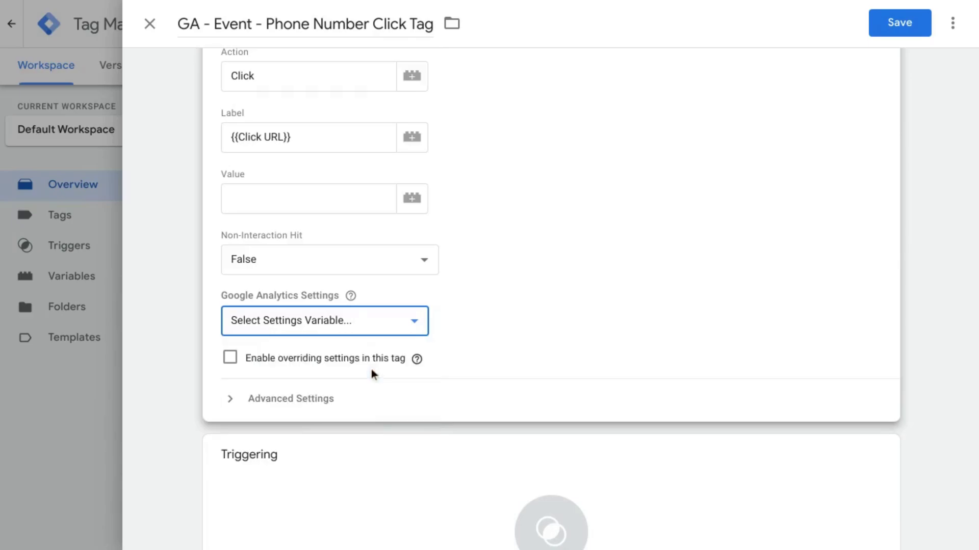
pyautogui.click(230, 359)
pyautogui.moveTo(416, 359)
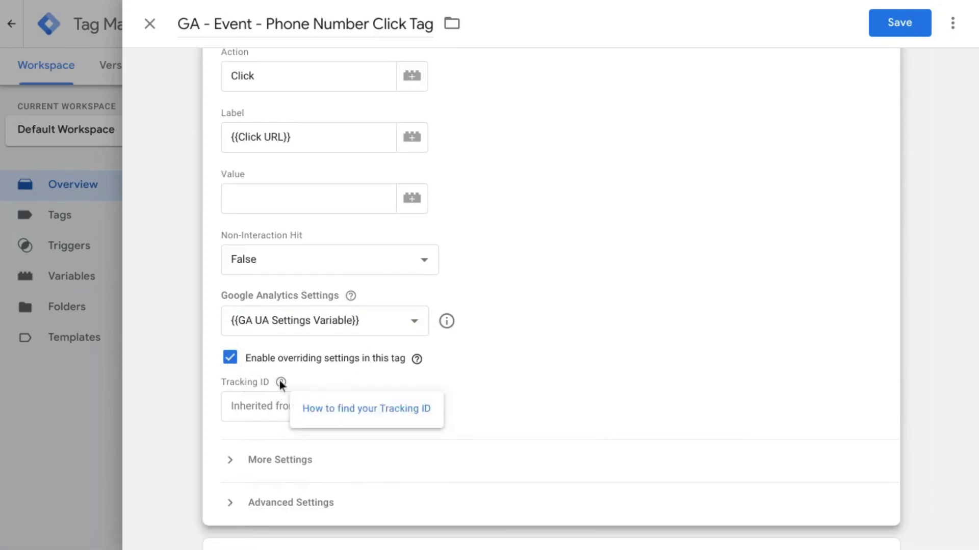
pyautogui.click(229, 360)
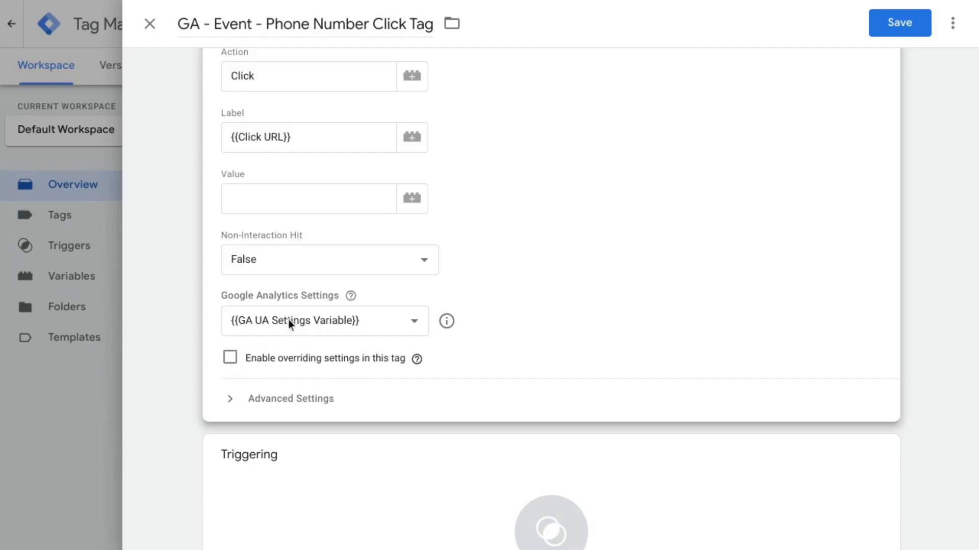
pyautogui.scroll(-2, 391, 371)
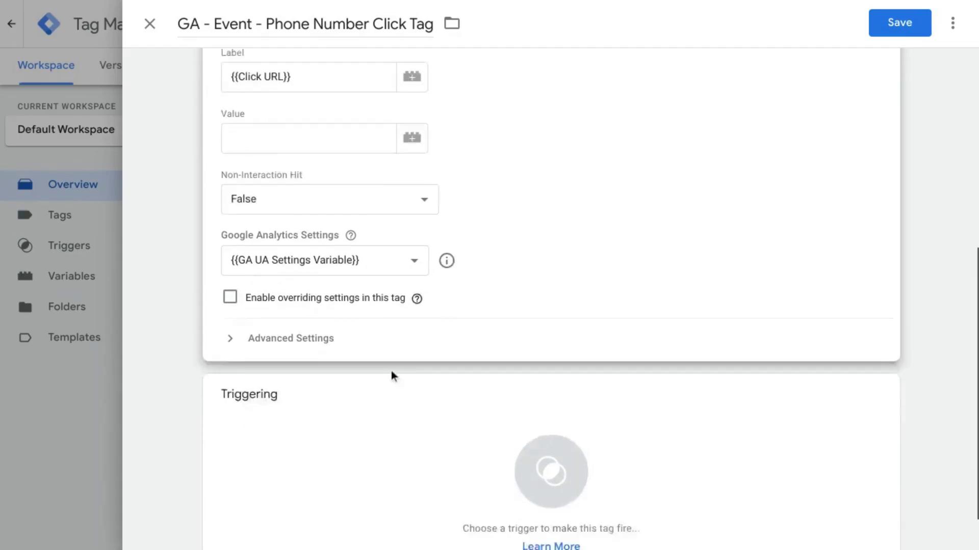
# From the tag's Triggering card, create a new trigger named 'Phone Number Click Trigger' and list trigger types.
pyautogui.click(519, 409)
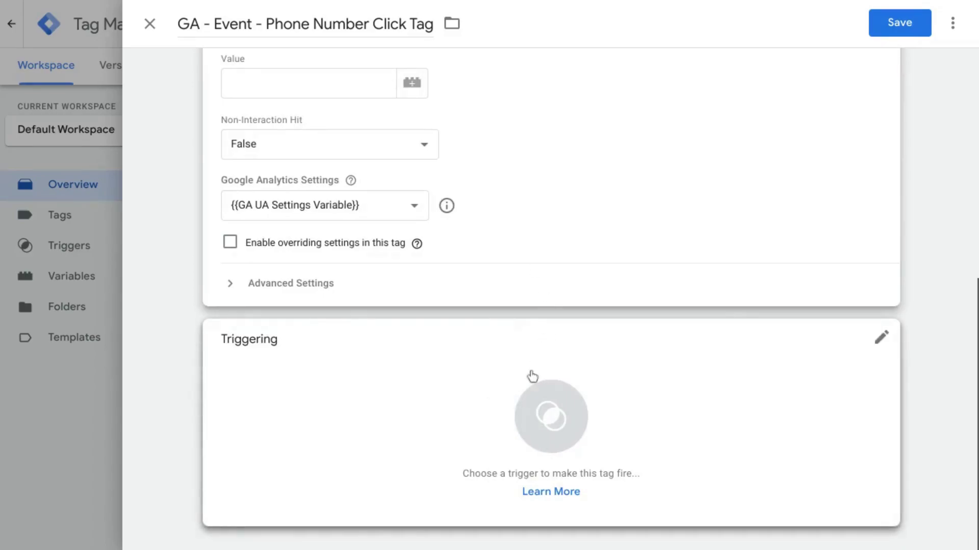
pyautogui.click(559, 424)
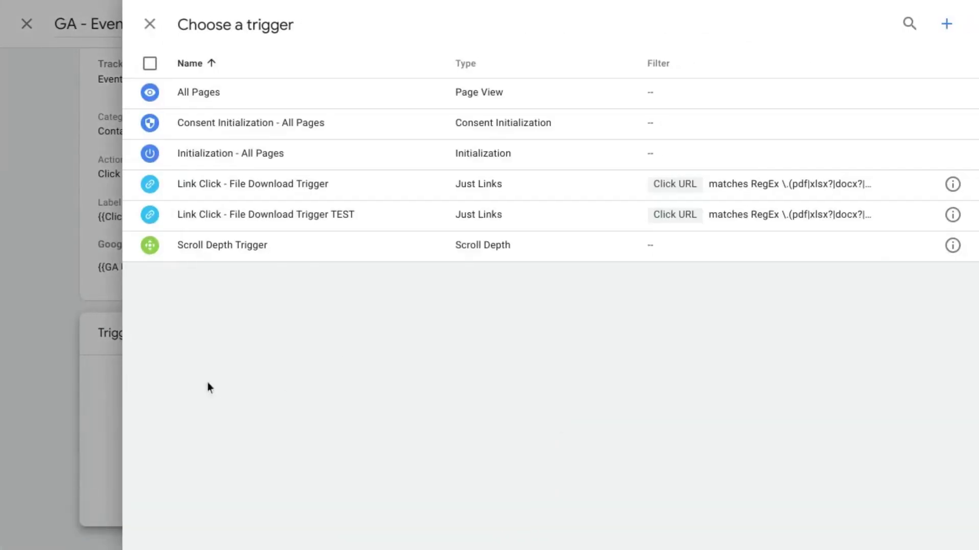
pyautogui.click(946, 25)
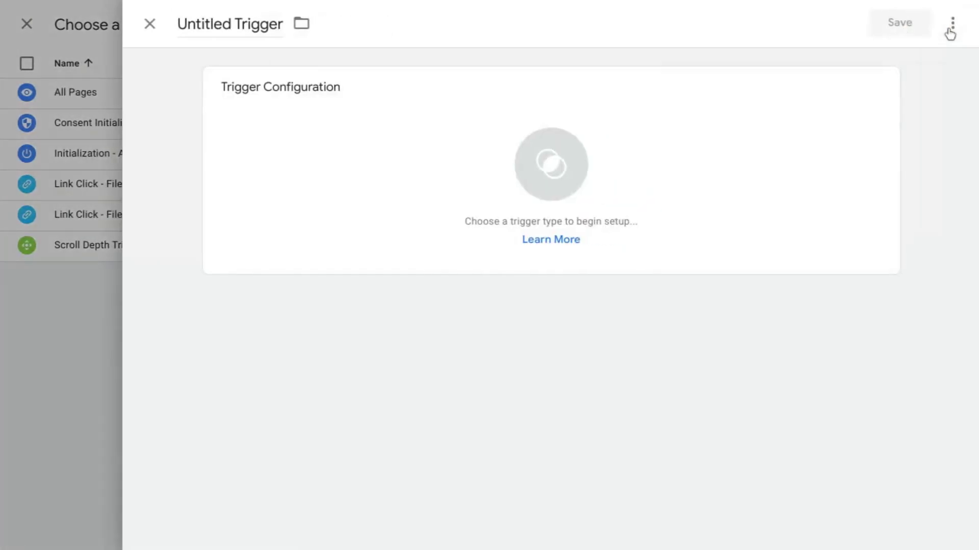
pyautogui.doubleClick(200, 23)
pyautogui.write('Phone Click')
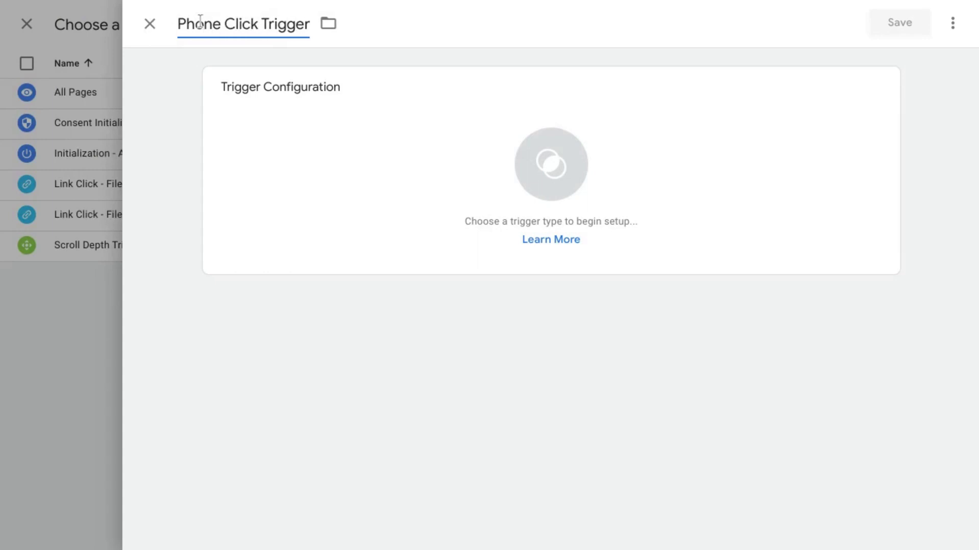
pyautogui.hotkey('ctrl', 'Left')
pyautogui.write('Number')
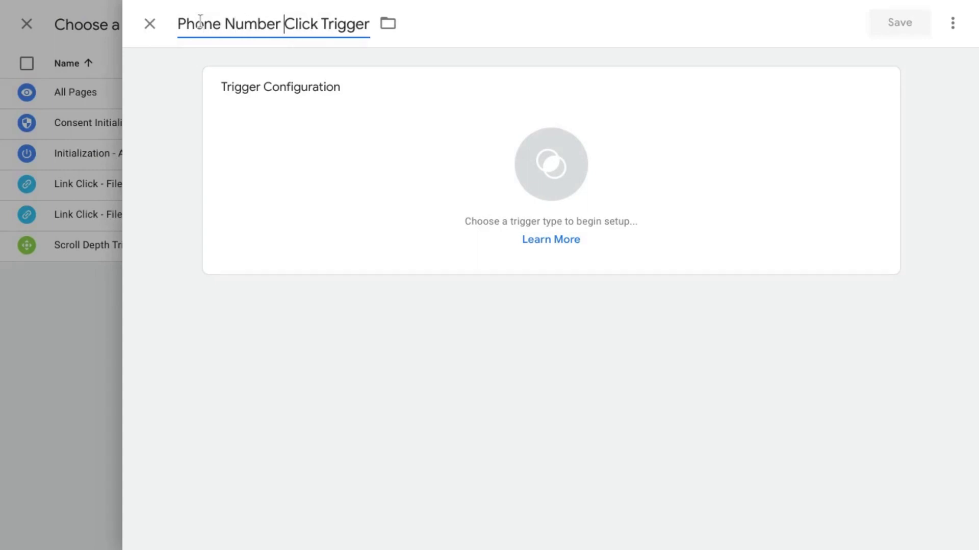
pyautogui.press('Right')
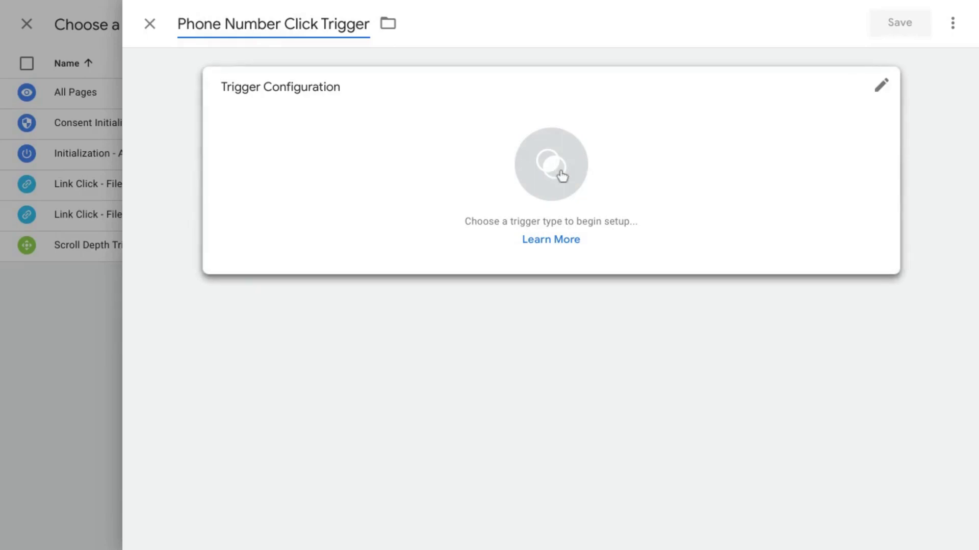
pyautogui.click(524, 169)
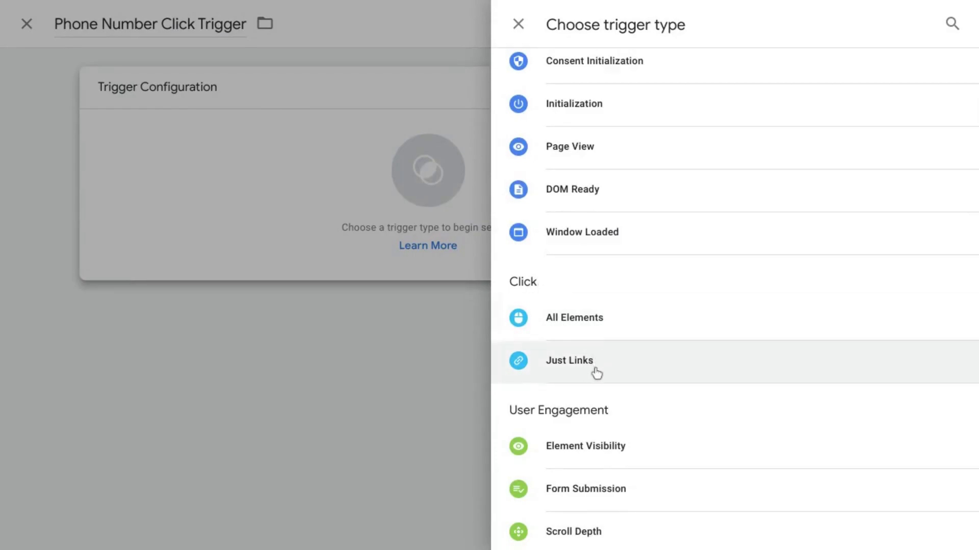
# Configure a Just Links trigger on Some Link Clicks where Click URL starts with 'tel:'.
pyautogui.click(595, 373)
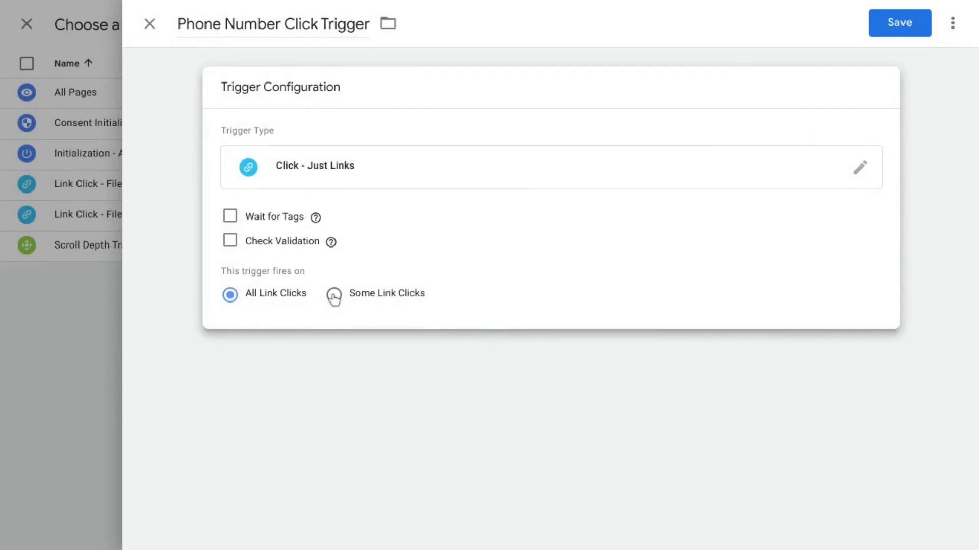
pyautogui.click(334, 295)
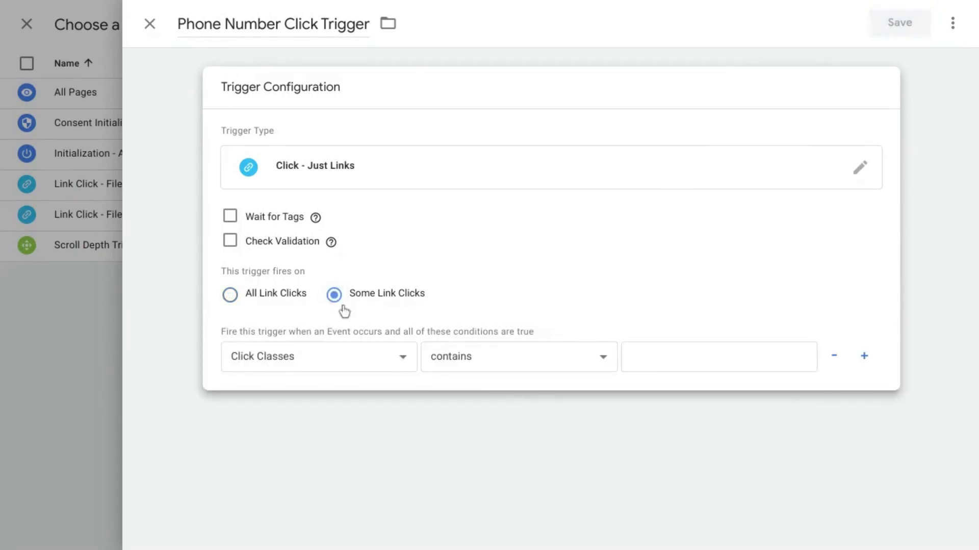
pyautogui.click(367, 357)
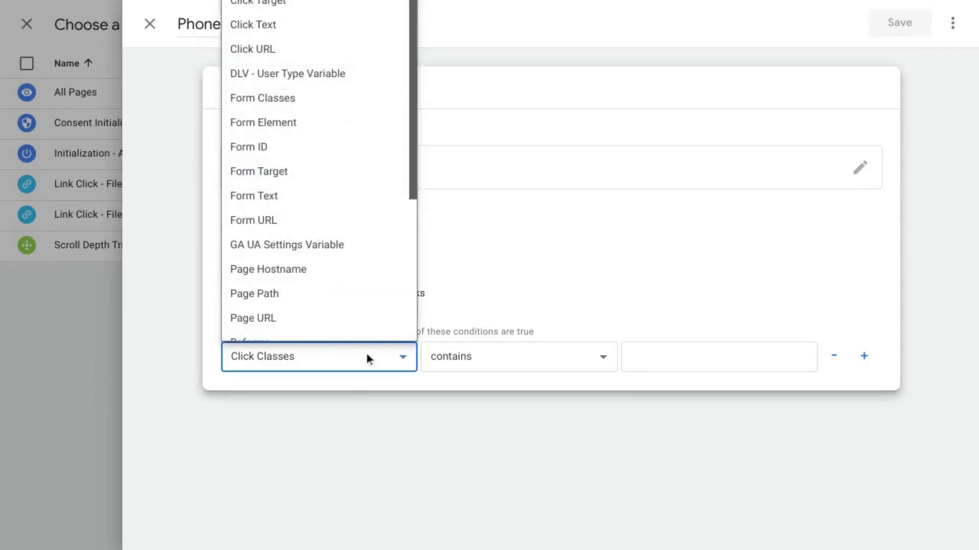
pyautogui.scroll(-2, 304, 47)
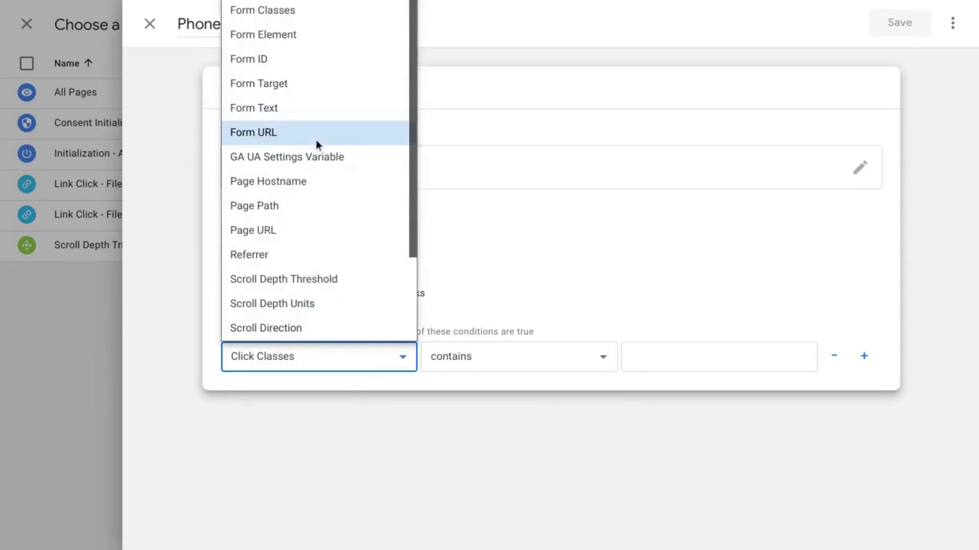
pyautogui.scroll(2, 319, 149)
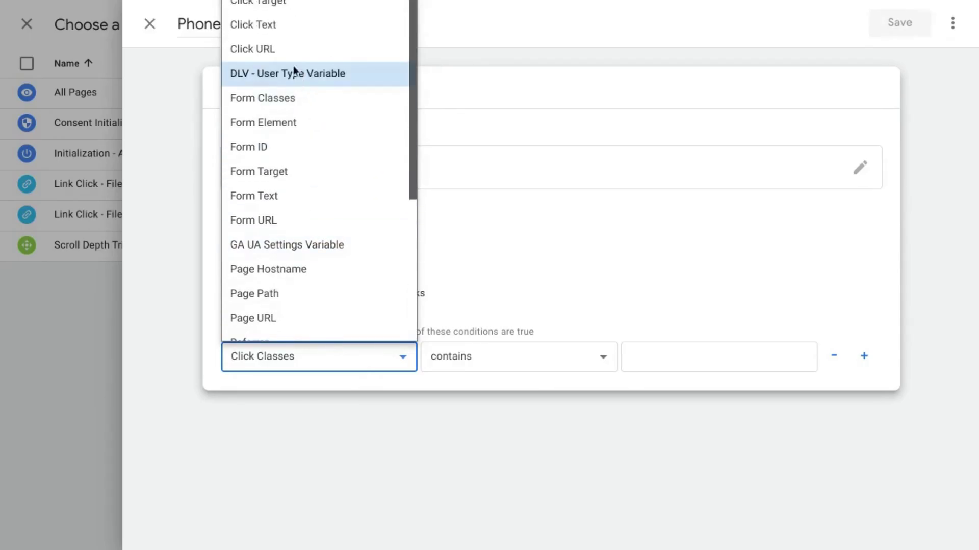
pyautogui.click(289, 50)
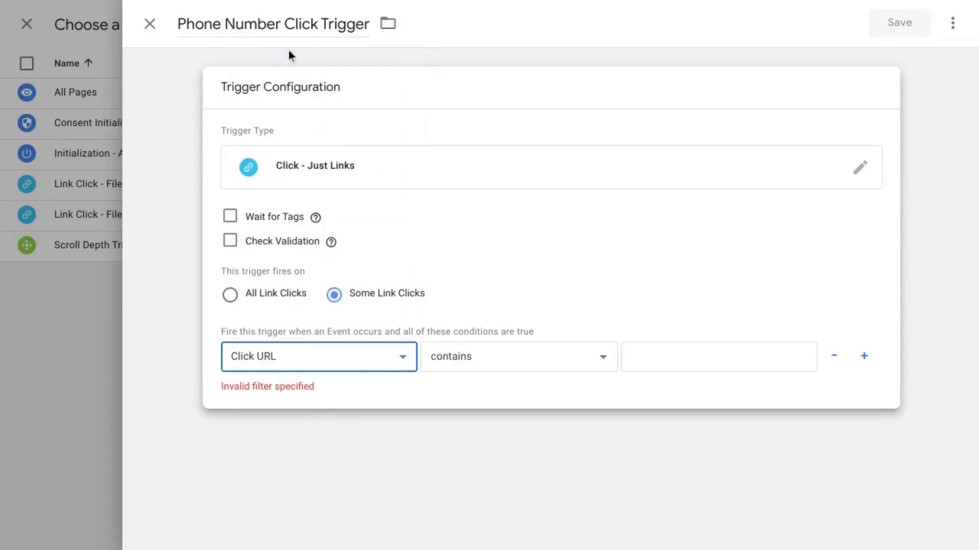
pyautogui.click(579, 365)
pyautogui.scroll(-1, 567, 316)
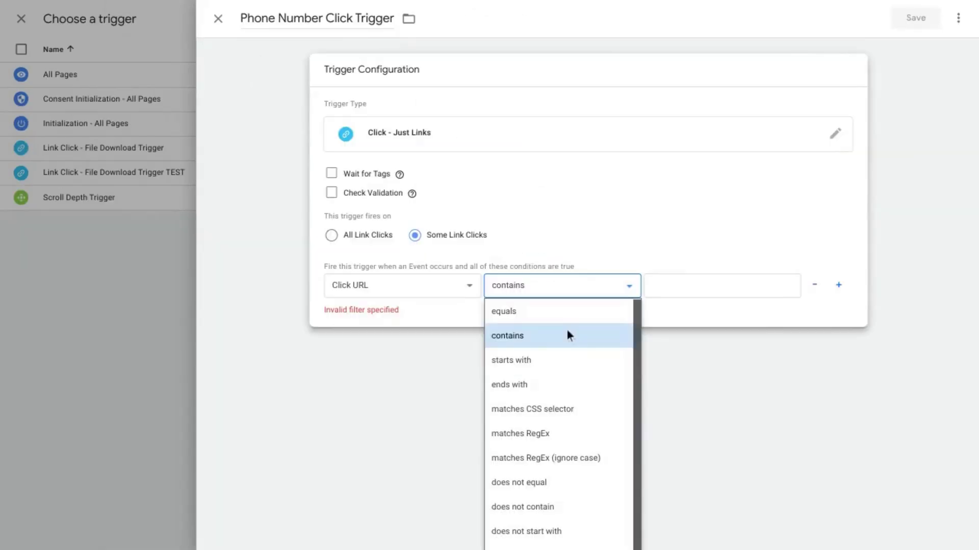
pyautogui.click(535, 361)
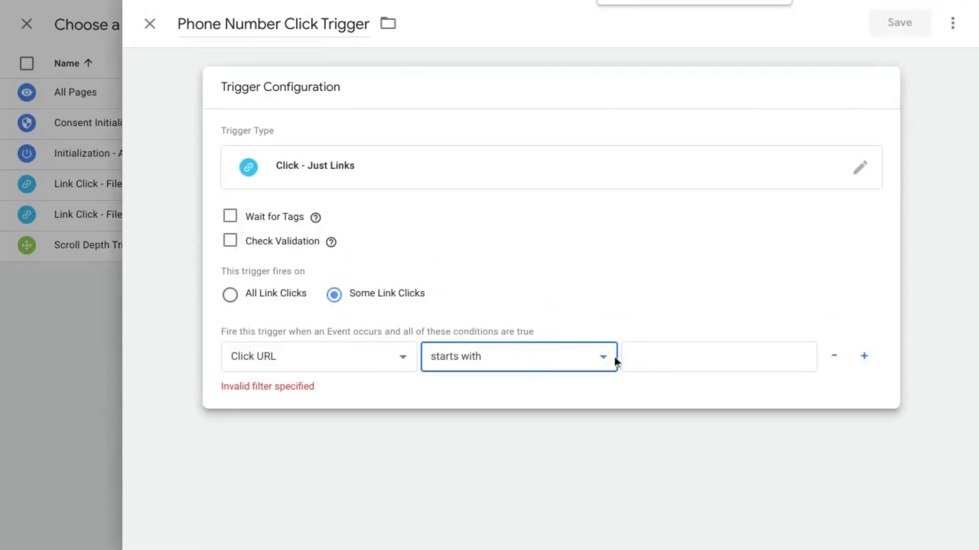
pyautogui.click(661, 349)
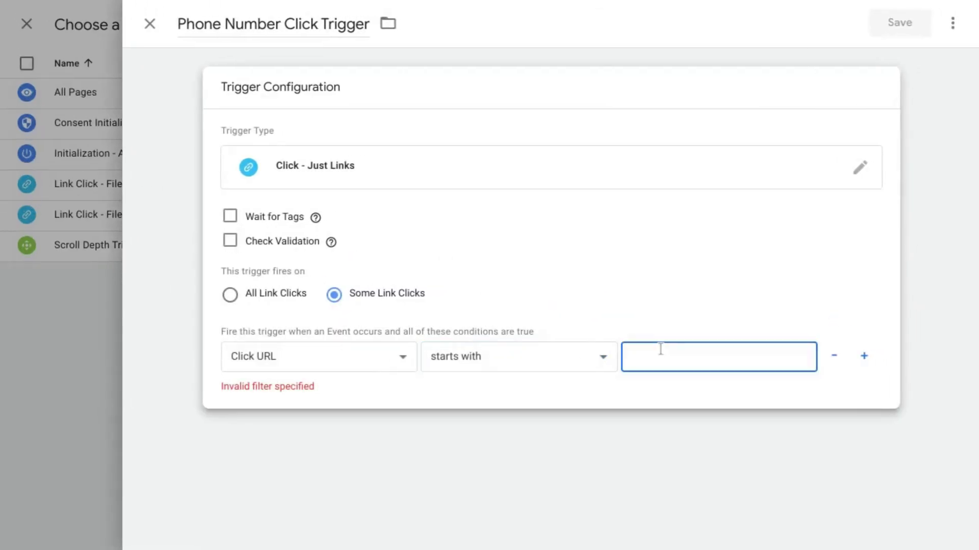
pyautogui.write('tel')
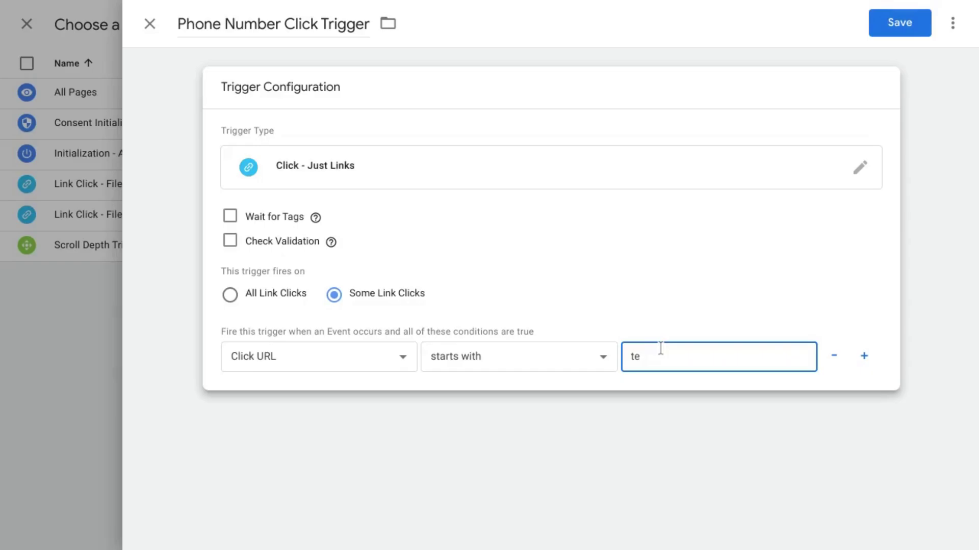
pyautogui.write(':')
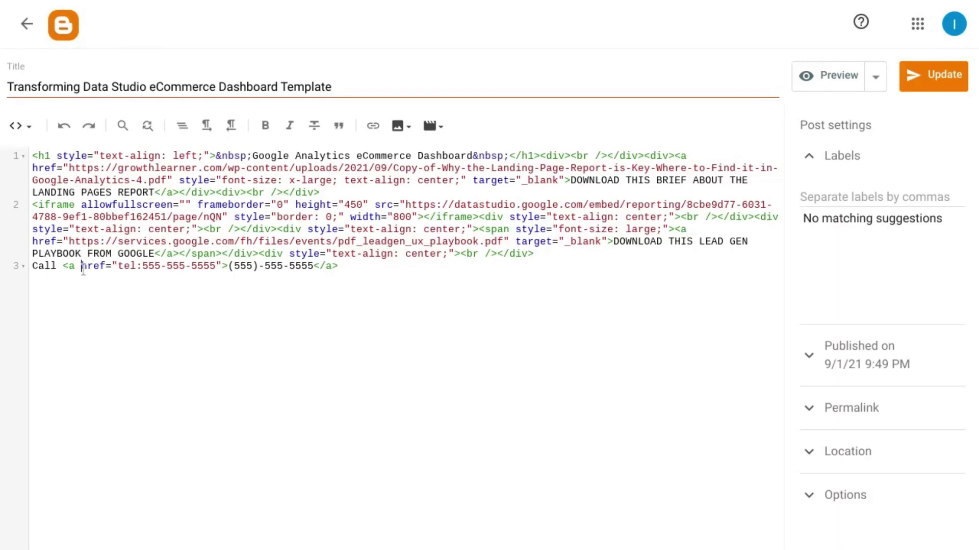
pyautogui.moveTo(82, 266); pyautogui.dragTo(143, 268)
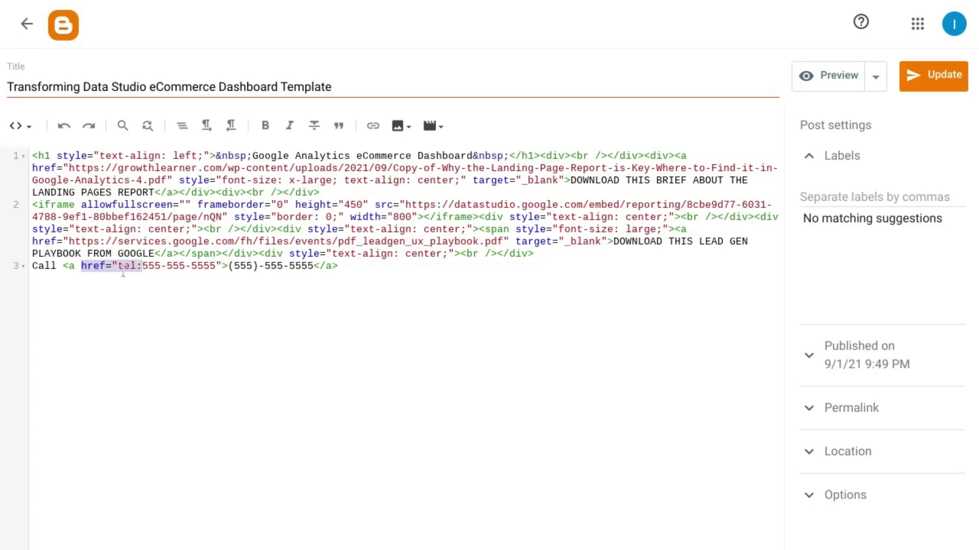
pyautogui.click(122, 272)
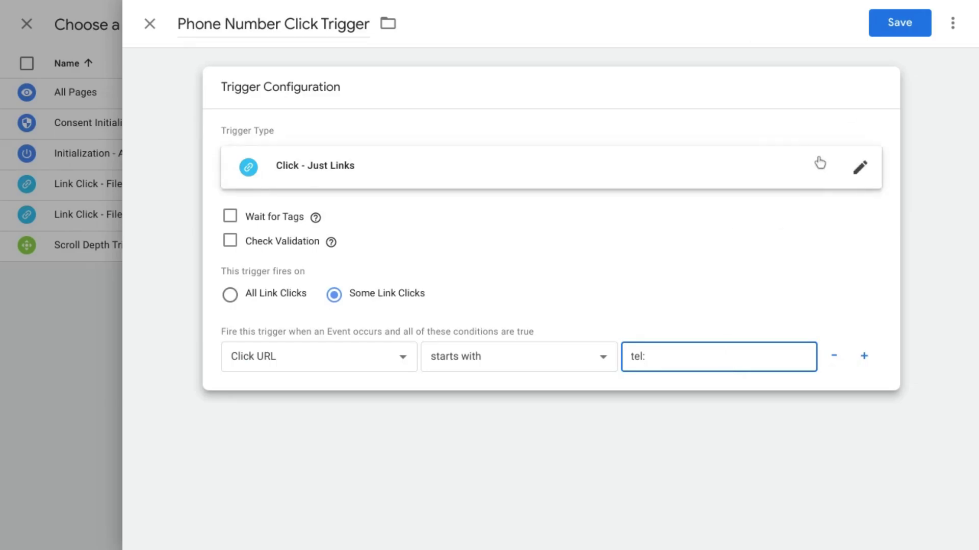
# Save the Phone Number Click Trigger, review the tag's settings, then save the tag.
pyautogui.click(885, 33)
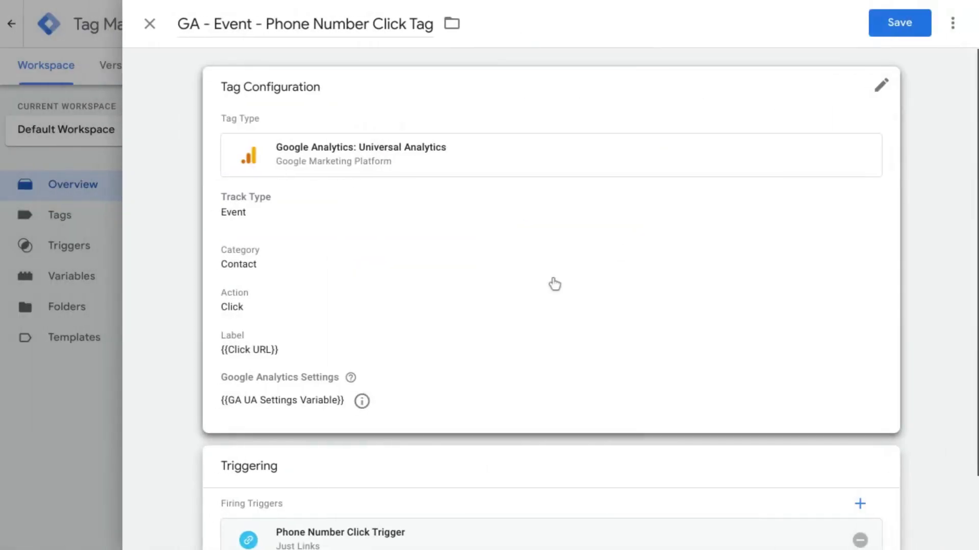
pyautogui.scroll(-1, 284, 247)
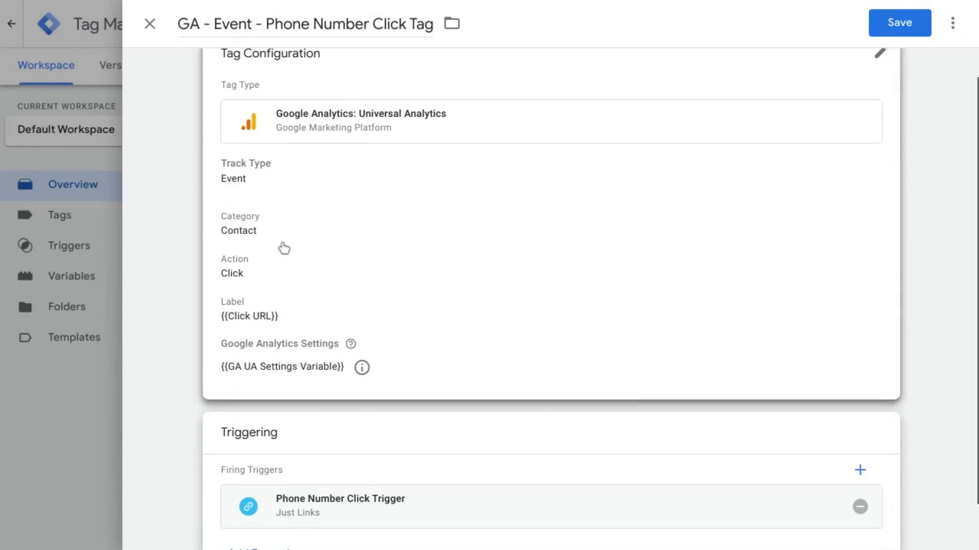
pyautogui.scroll(-2, 287, 176)
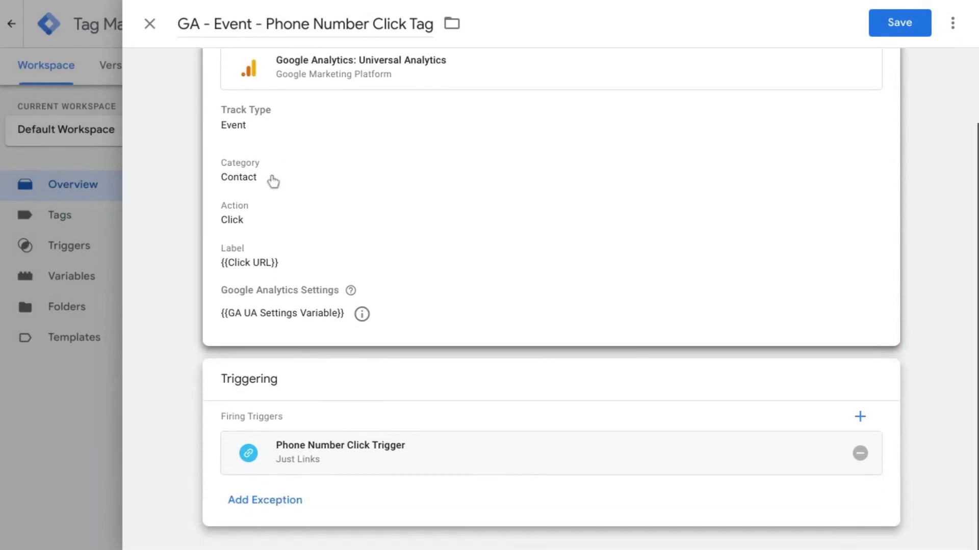
pyautogui.scroll(3, 854, 186)
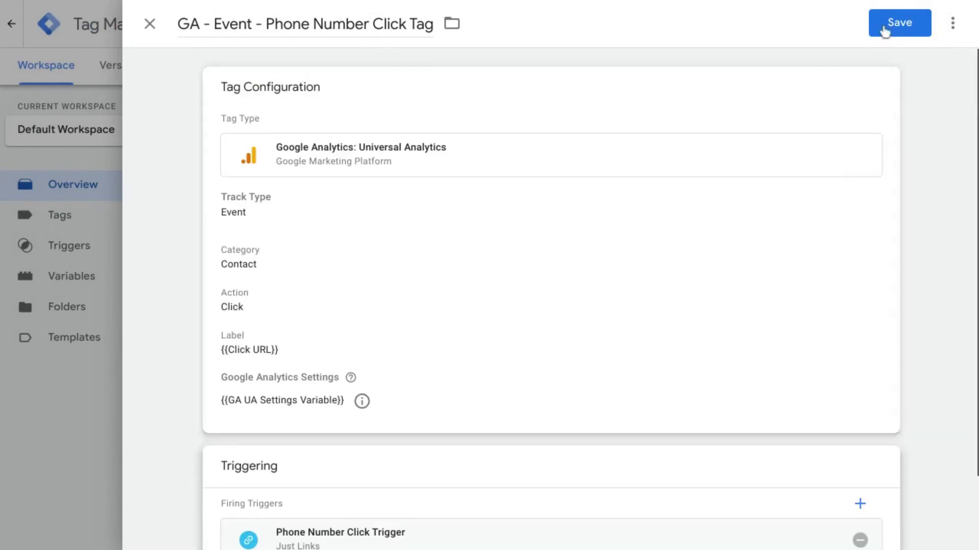
pyautogui.click(899, 24)
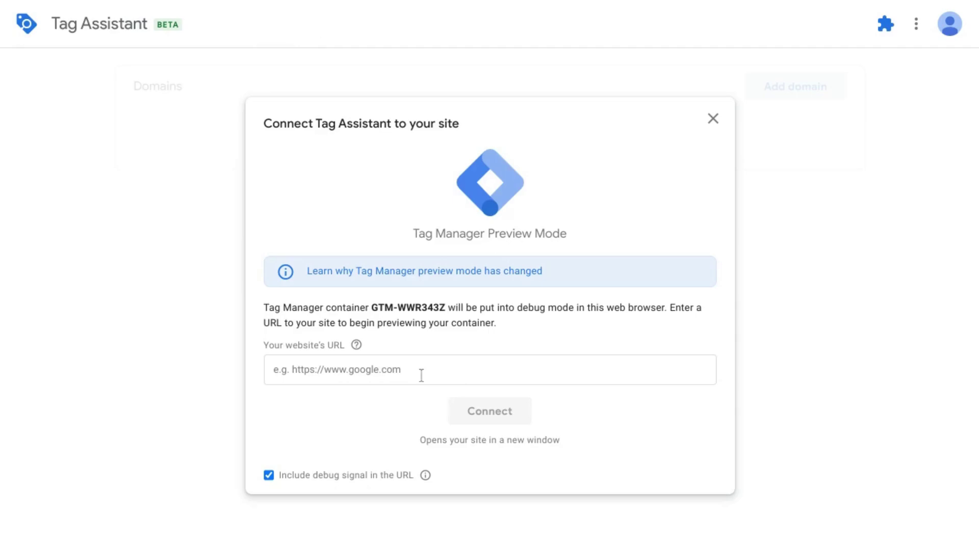
# Paste the blog URL digital-learning-sandbox.blogspot.com into Tag Assistant and connect preview mode.
pyautogui.click(421, 376)
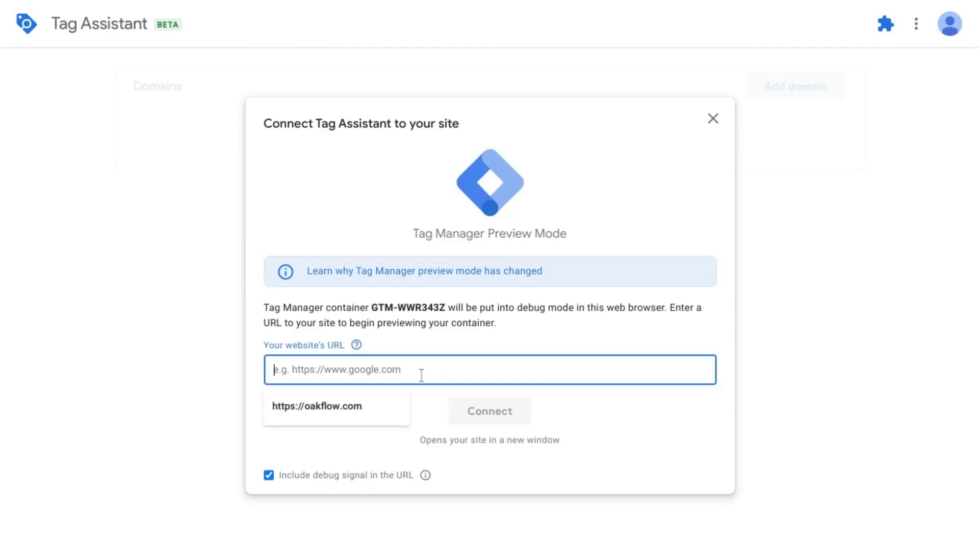
pyautogui.write('https://digital-learning-sandbox.blogspot.com/')
pyautogui.click(489, 413)
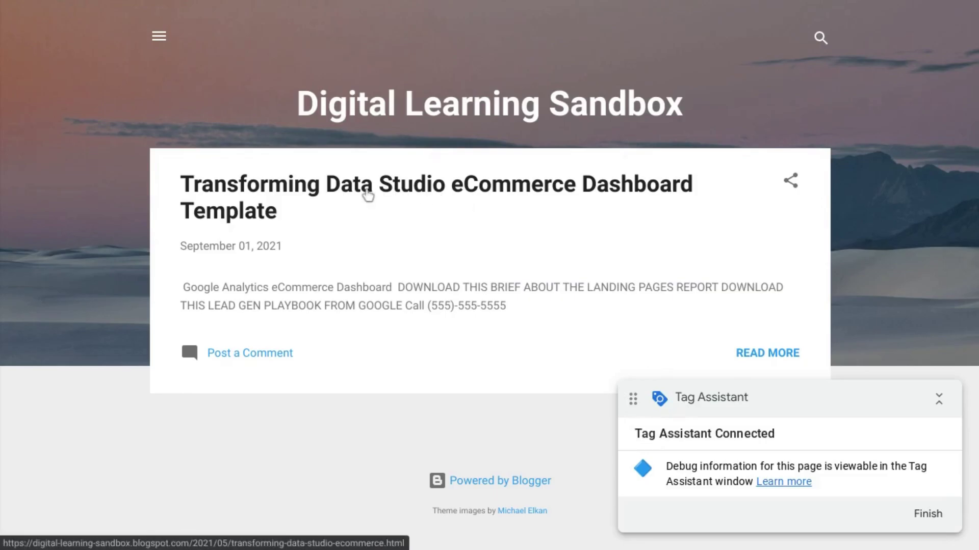
# Open the Transforming Data Studio post, collapse the duplicate debug badge, and click its Call phone link.
pyautogui.click(367, 194)
pyautogui.scroll(-4, 240, 207)
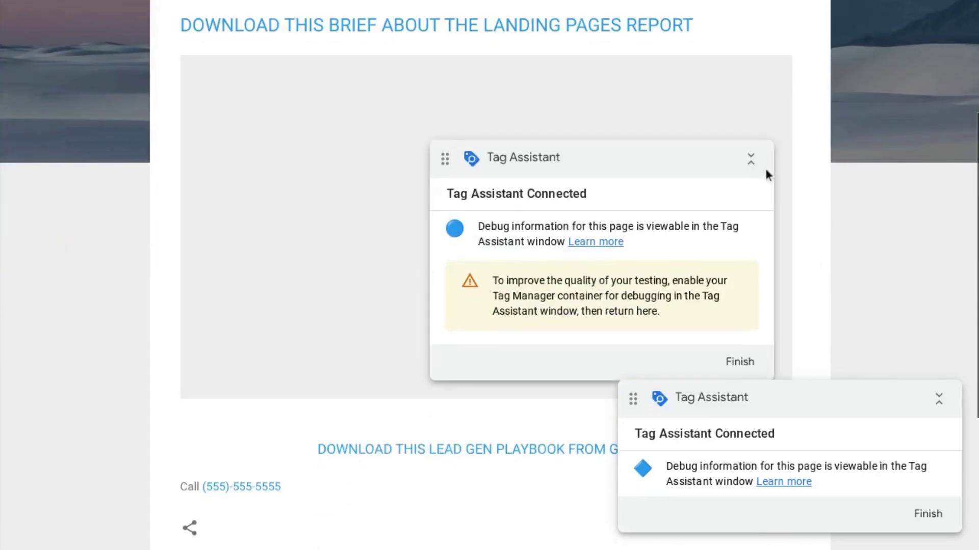
pyautogui.click(751, 160)
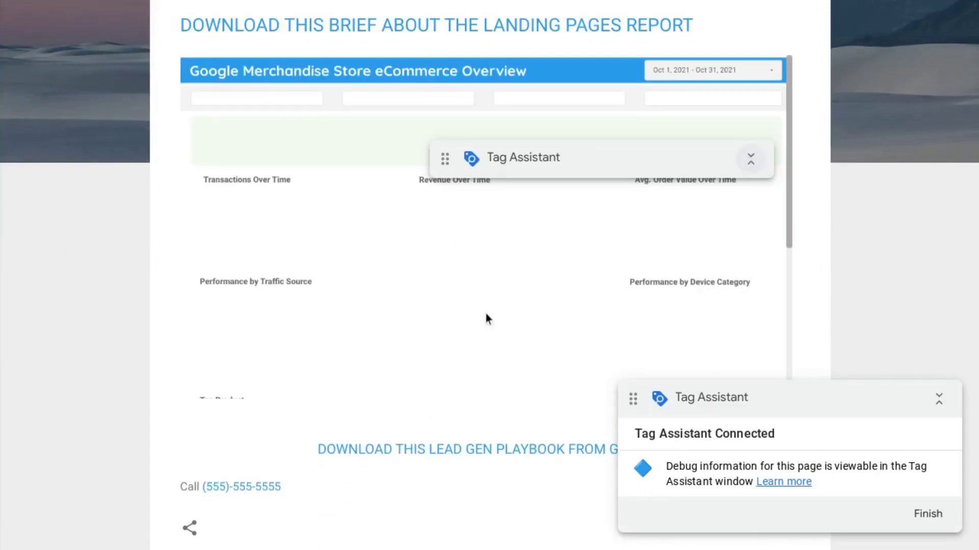
pyautogui.scroll(-6, 485, 319)
pyautogui.scroll(-3, 258, 392)
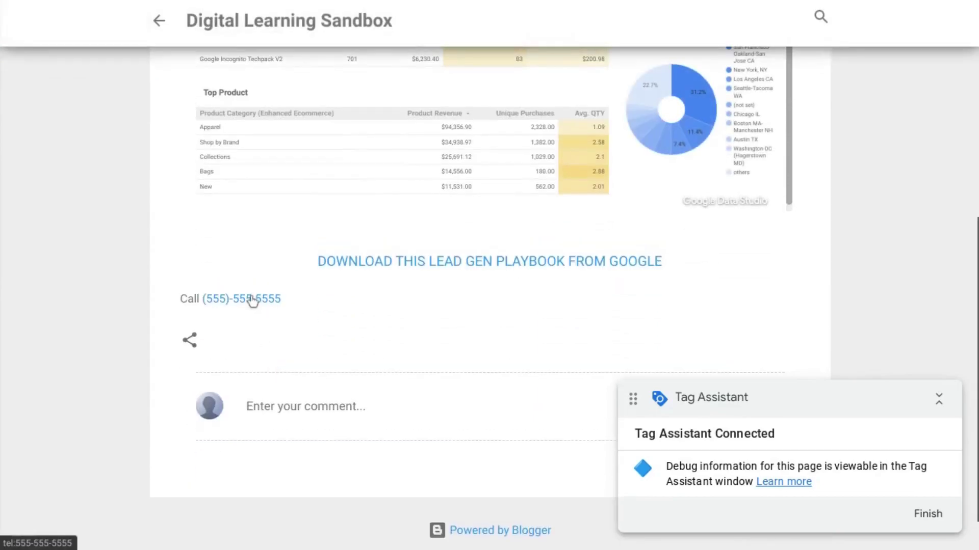
pyautogui.click(251, 299)
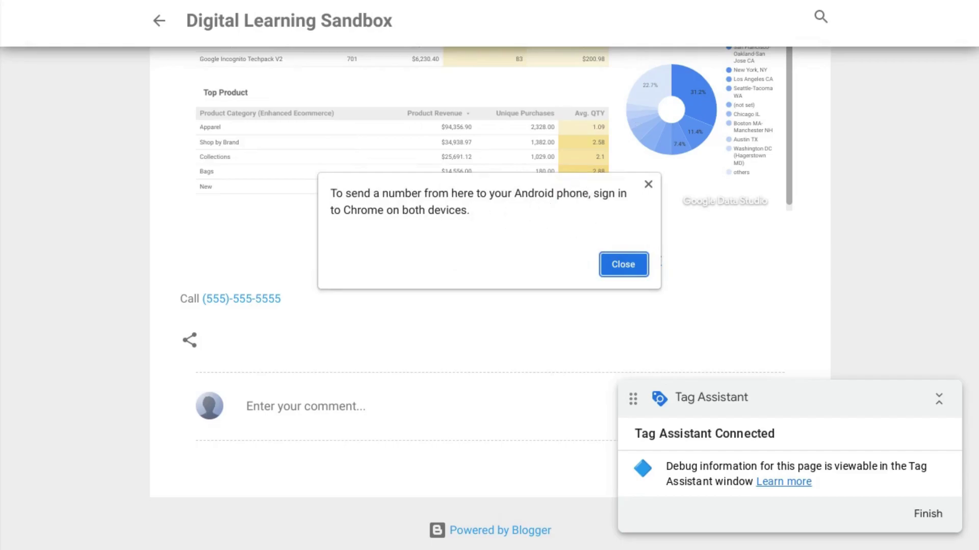
# Return to Tag Assistant, clear the Chrome popup and open the Phone Number Click Tag details.
pyautogui.hotkey('alt', 'Tab')
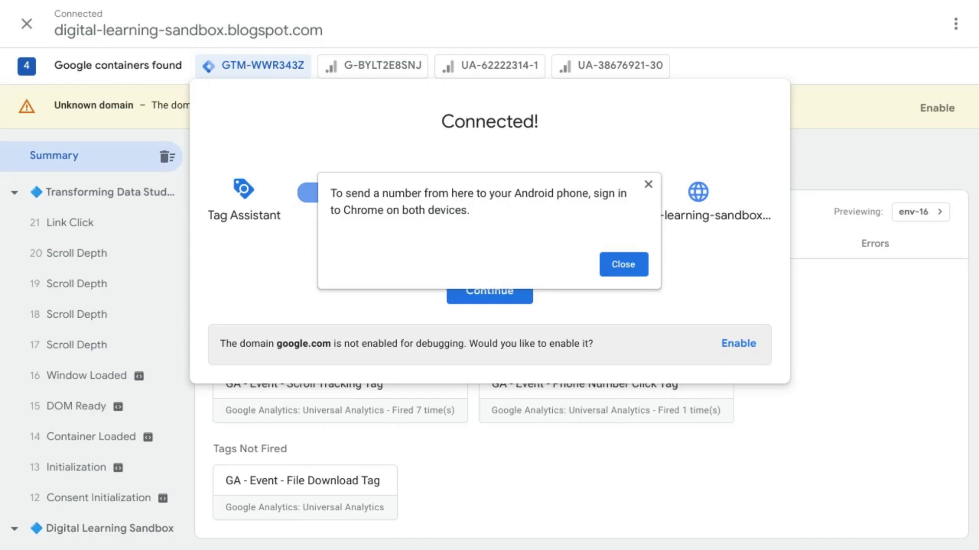
pyautogui.click(649, 184)
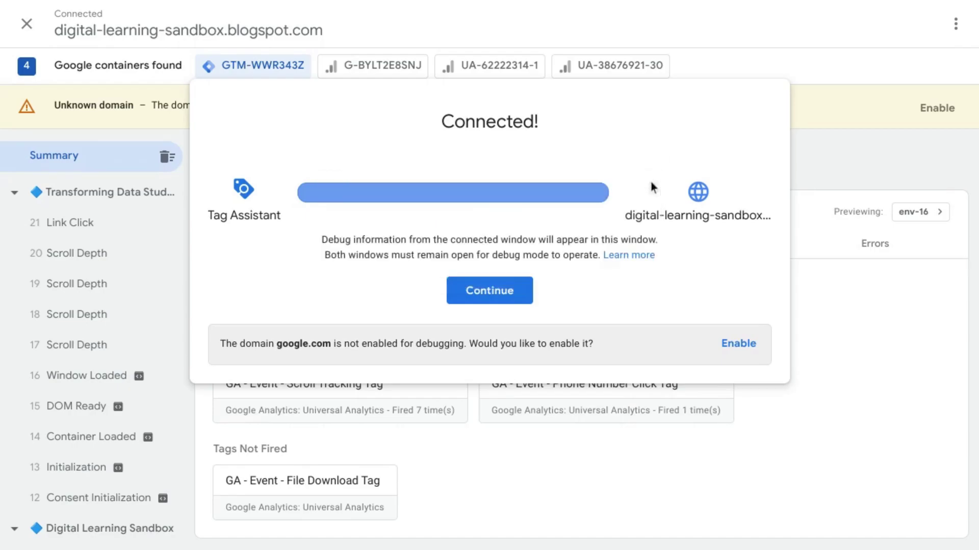
pyautogui.click(517, 288)
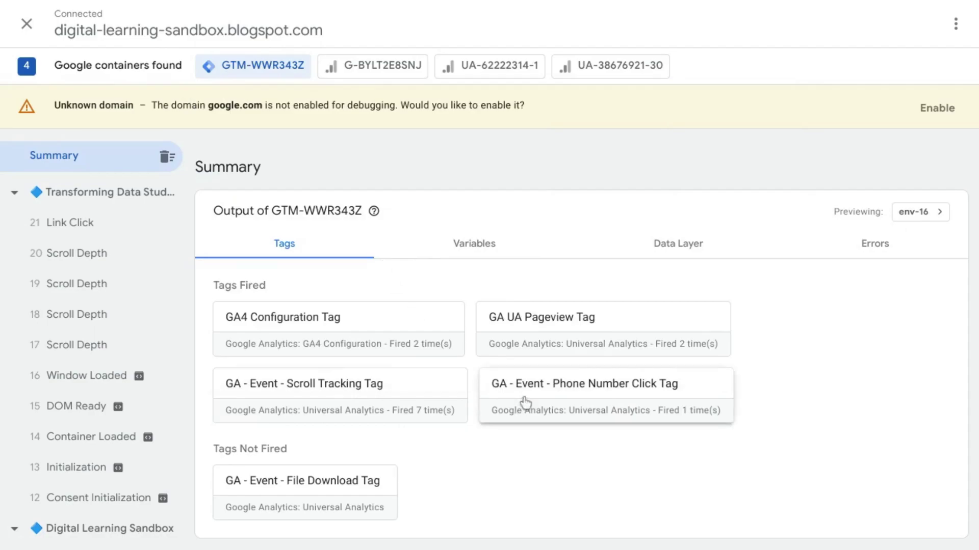
pyautogui.click(569, 391)
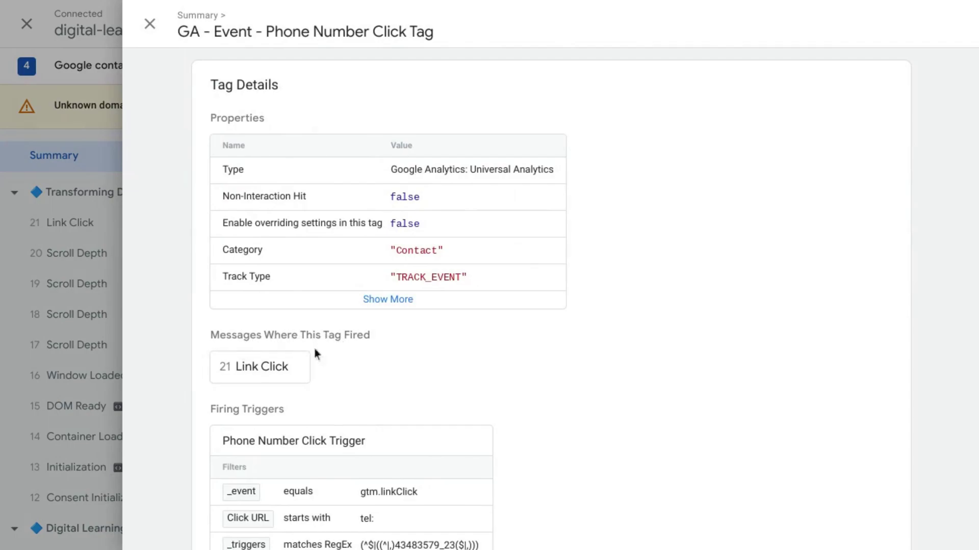
# Review the tag on the 21 Link Click, with variables shown as values and all properties expanded.
pyautogui.click(249, 367)
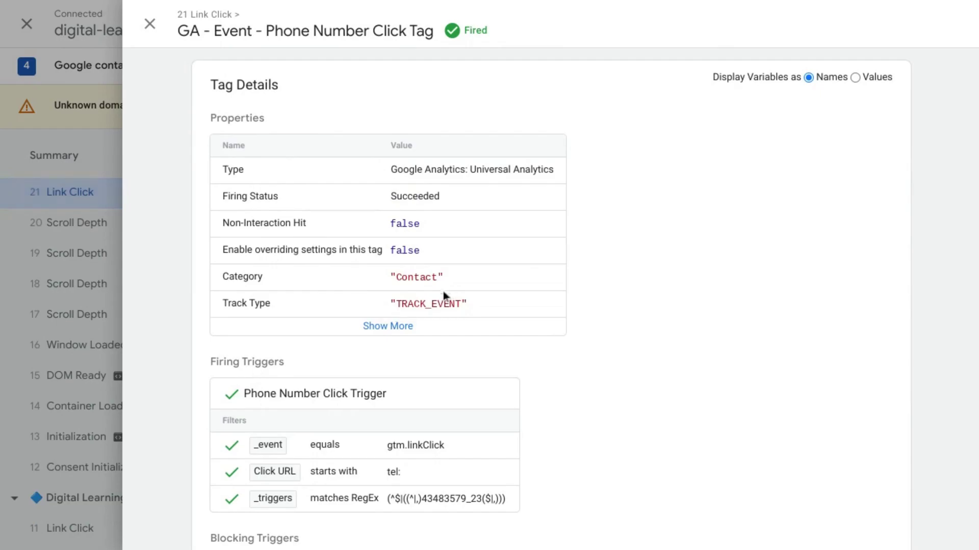
pyautogui.scroll(-2, 308, 380)
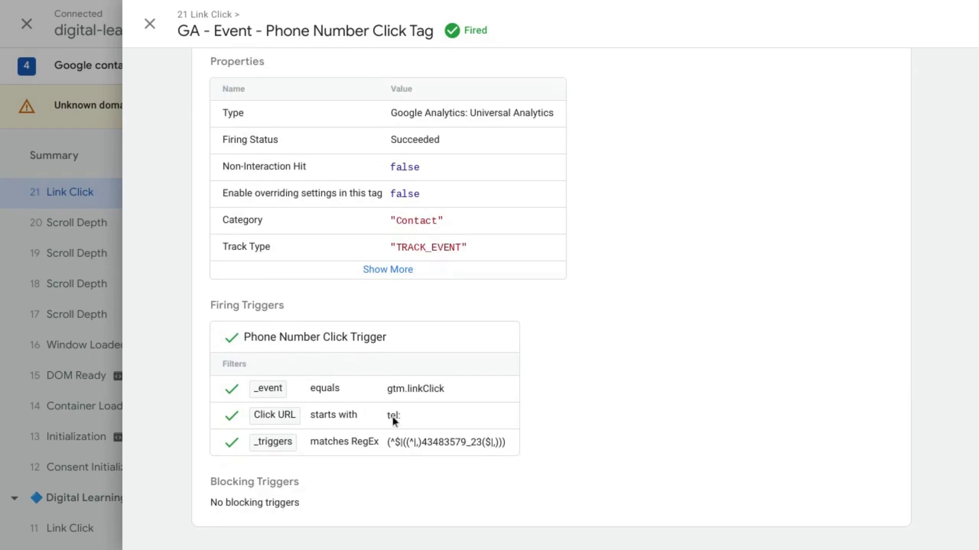
pyautogui.scroll(2, 455, 427)
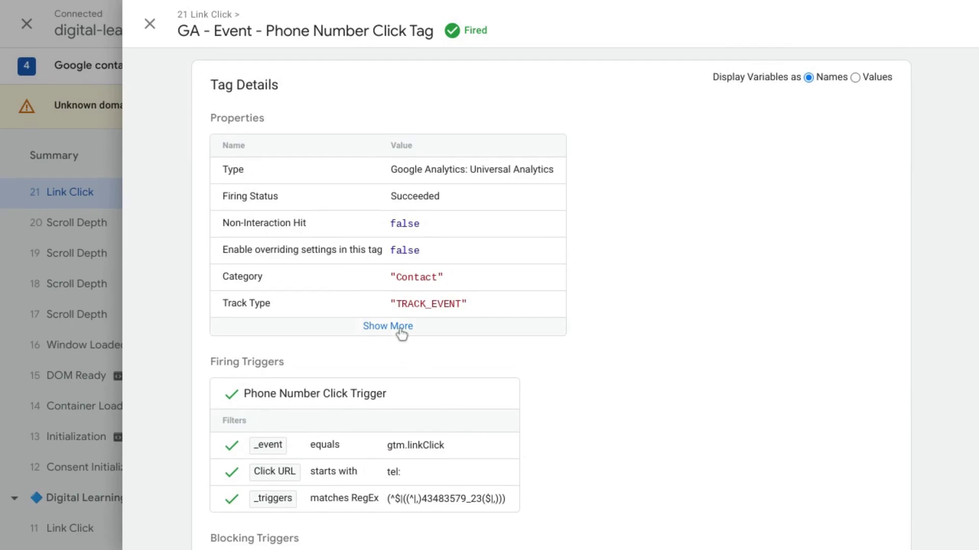
pyautogui.click(861, 78)
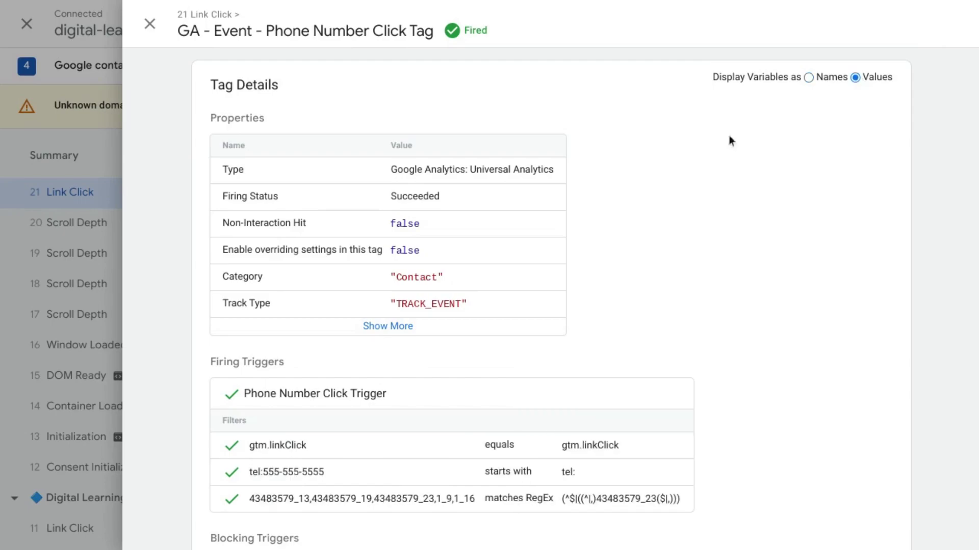
pyautogui.click(385, 329)
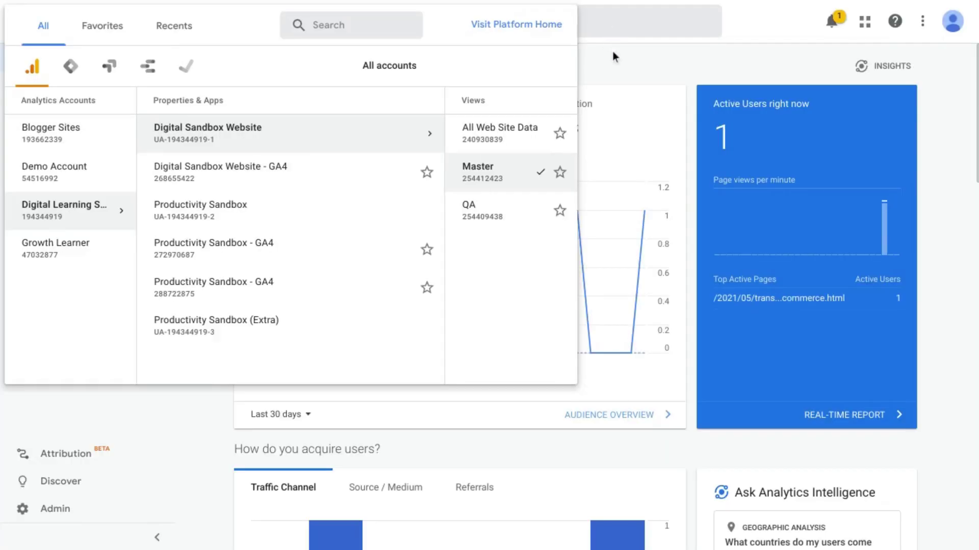
# Open the Master view and its Realtime Overview, showing 1 active user.
pyautogui.click(613, 51)
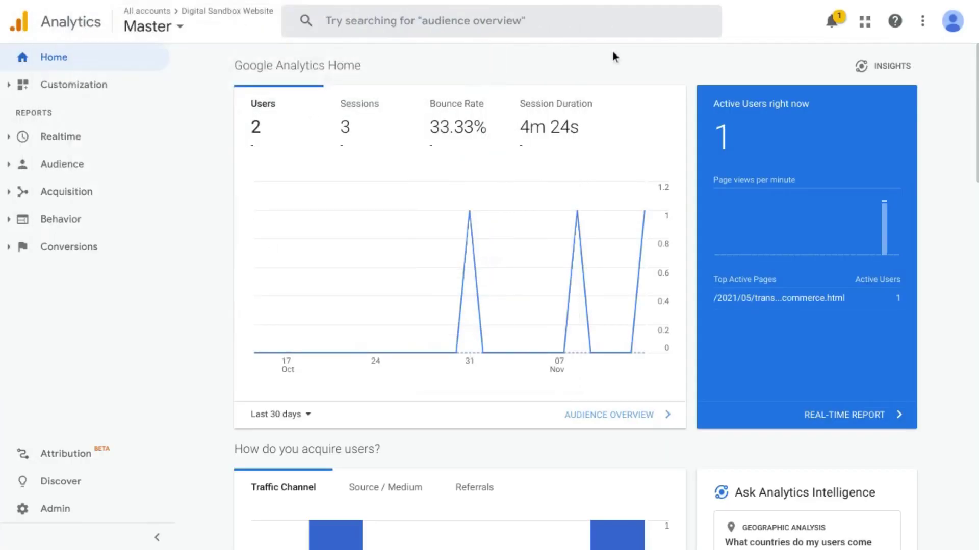
pyautogui.click(96, 142)
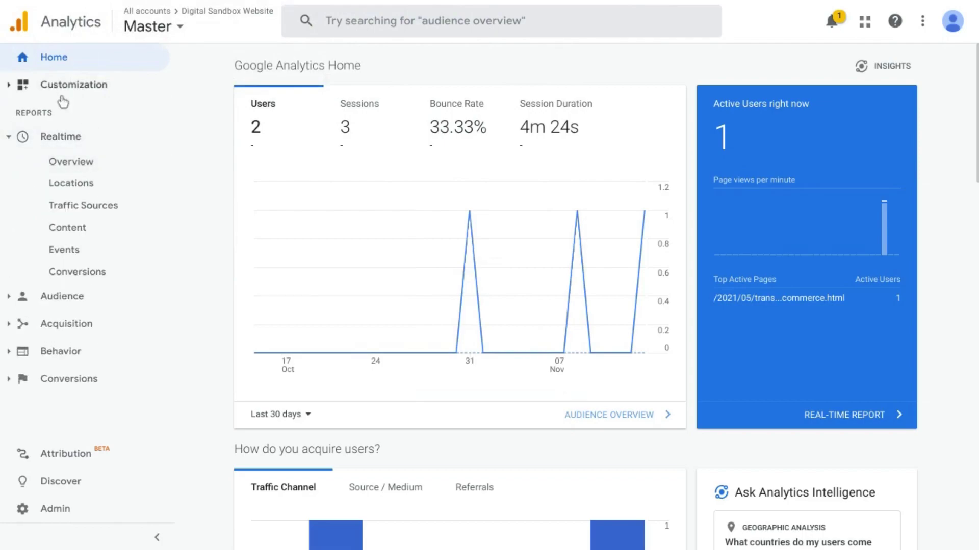
pyautogui.click(71, 162)
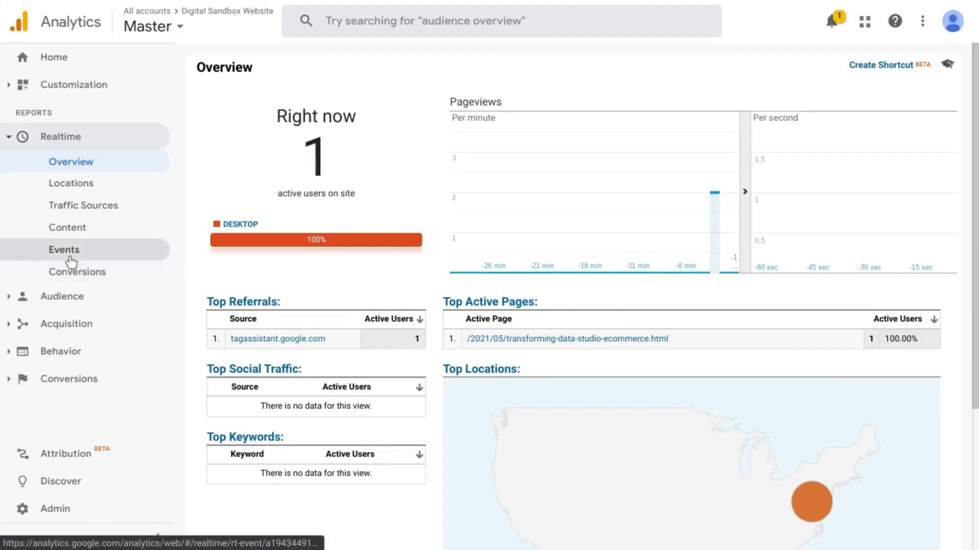
# Show Realtime Events from the last 30 minutes, filtered to the Contact category.
pyautogui.click(70, 258)
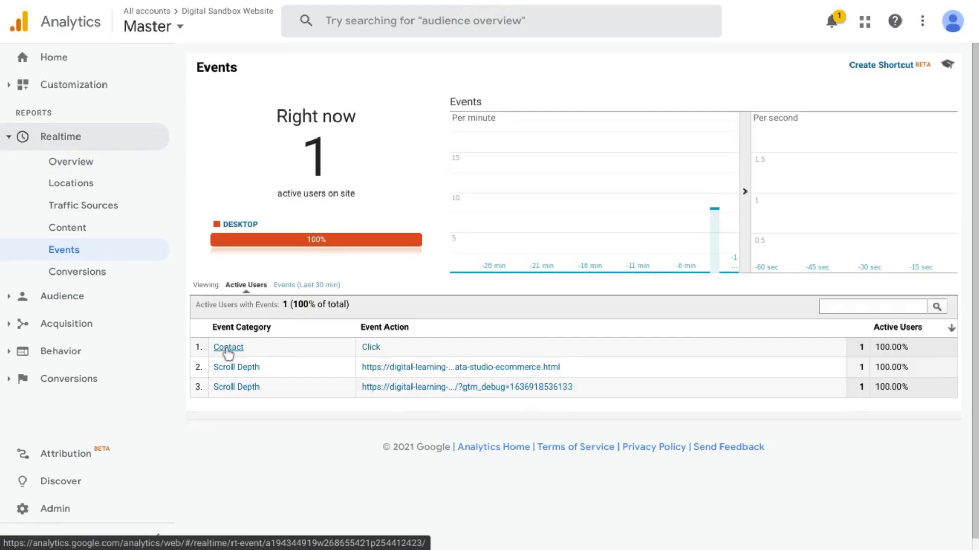
pyautogui.click(230, 348)
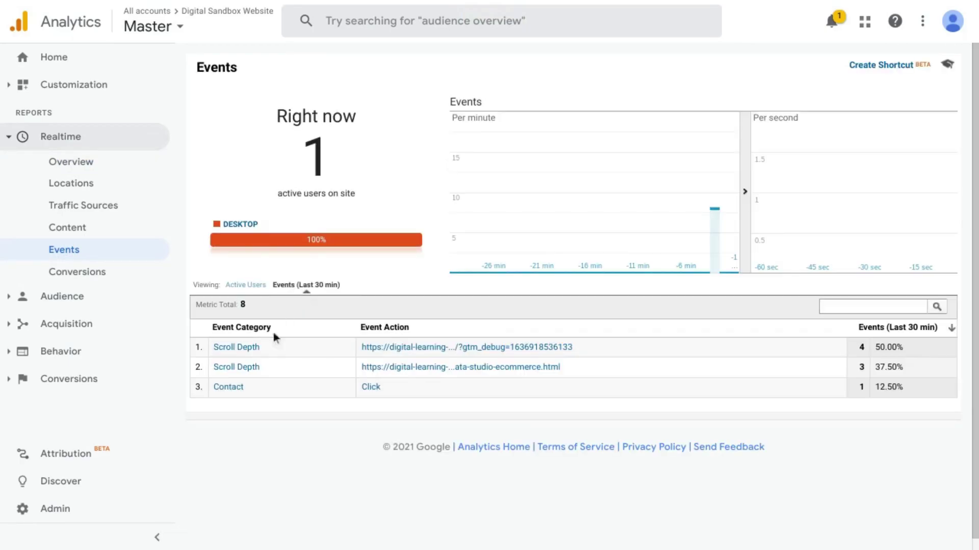
pyautogui.click(238, 389)
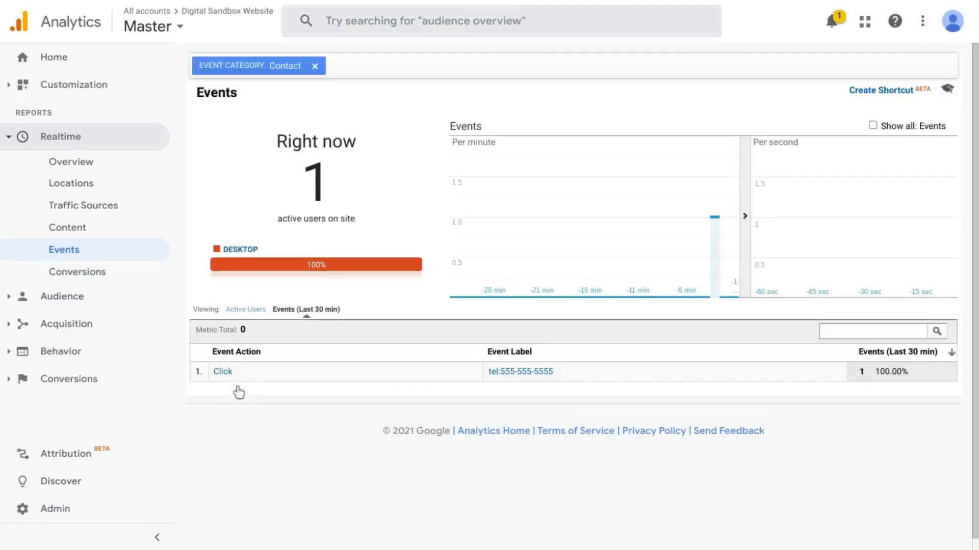